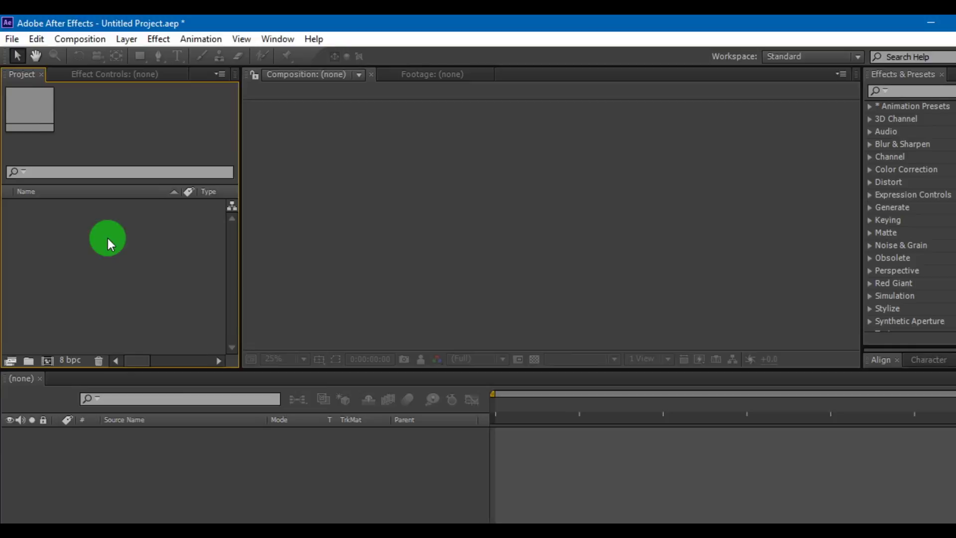
- Start a new composition from the Composition menu and name it 'transition'
click(67, 39)
click(88, 60)
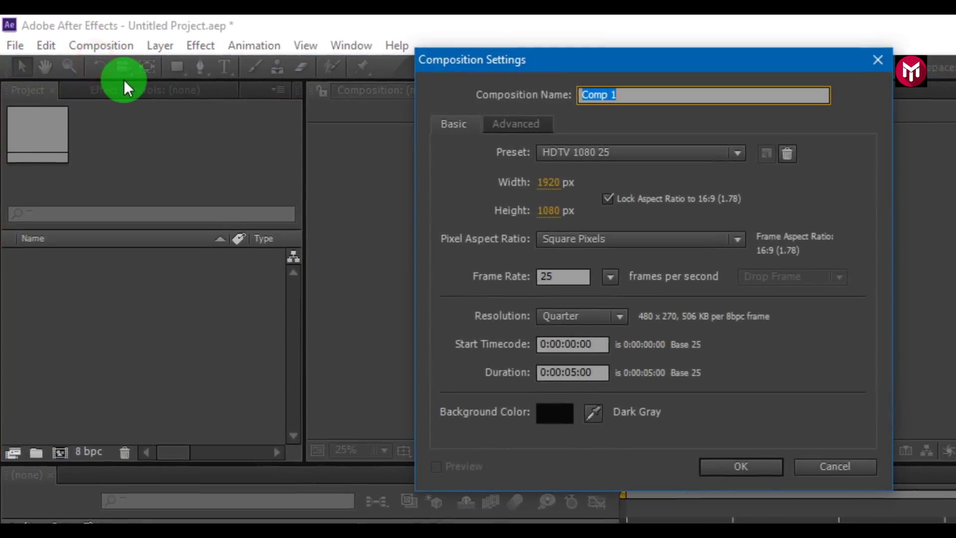
text(transiti)
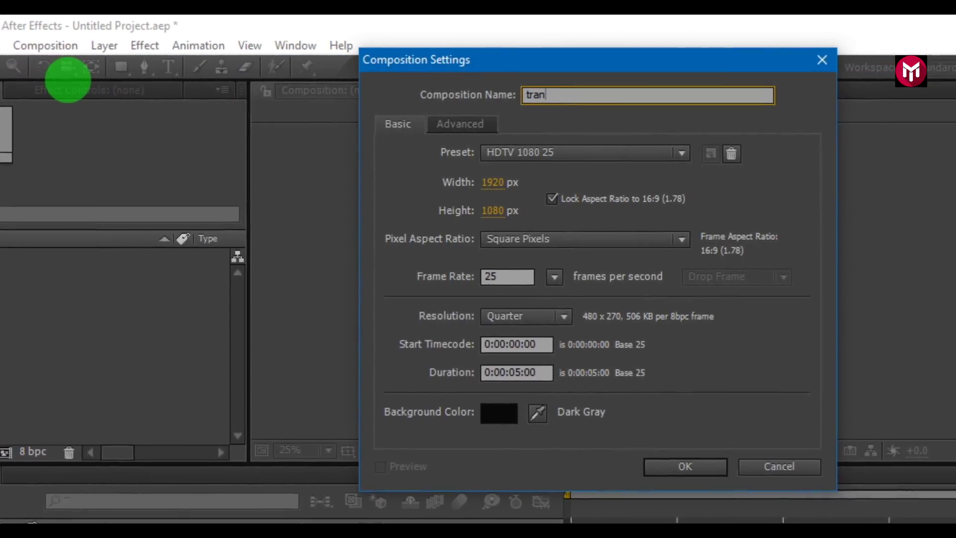
text(on)
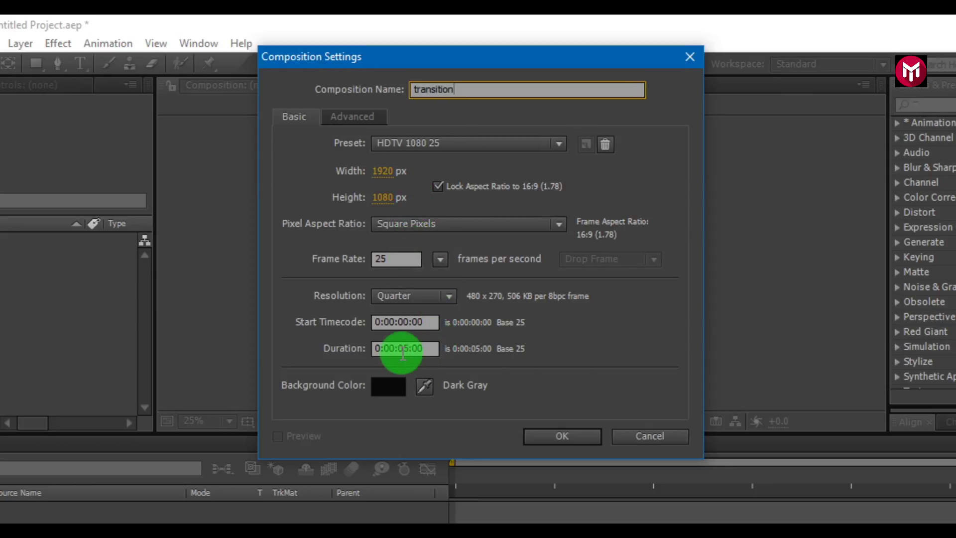
- Confirm the composition settings and add a new solid layer from the timeline
click(534, 436)
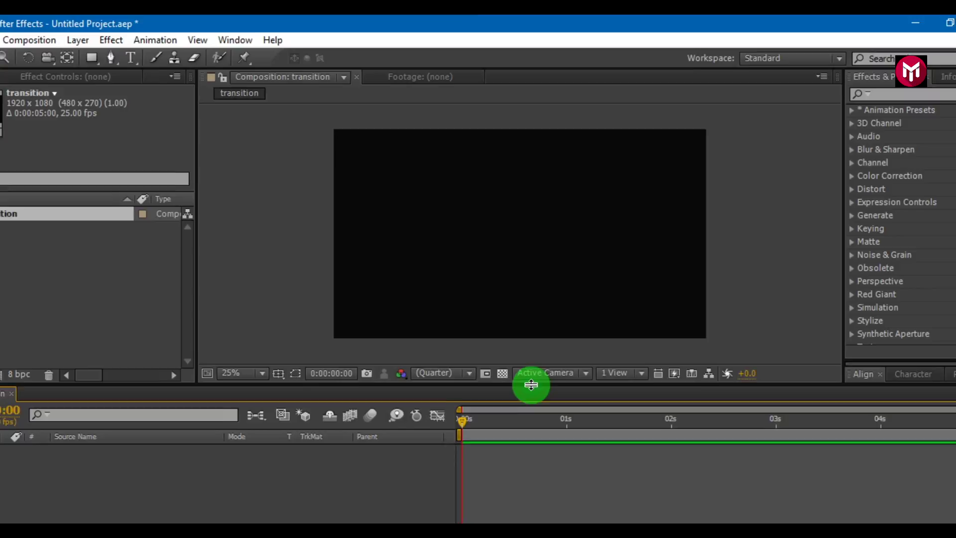
right_click(220, 467)
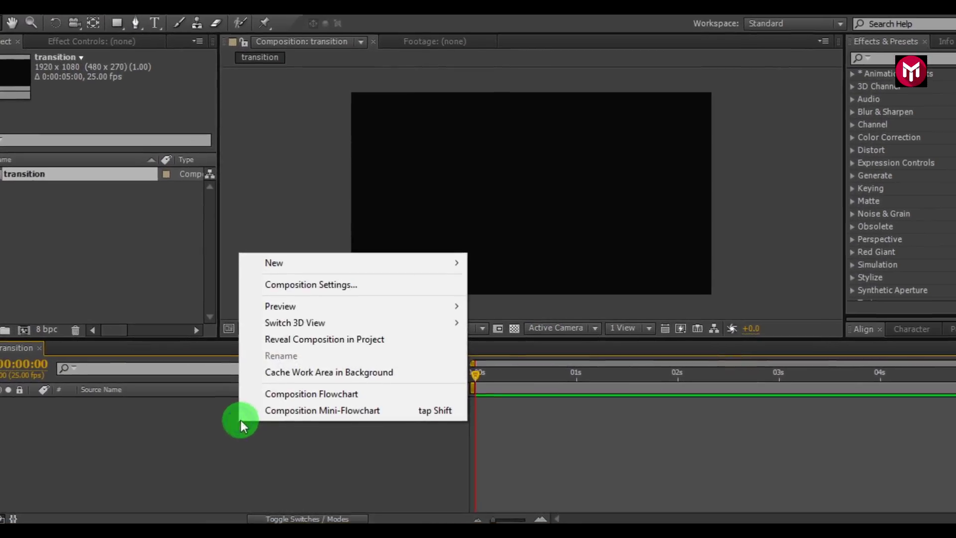
mouse_move(426, 262)
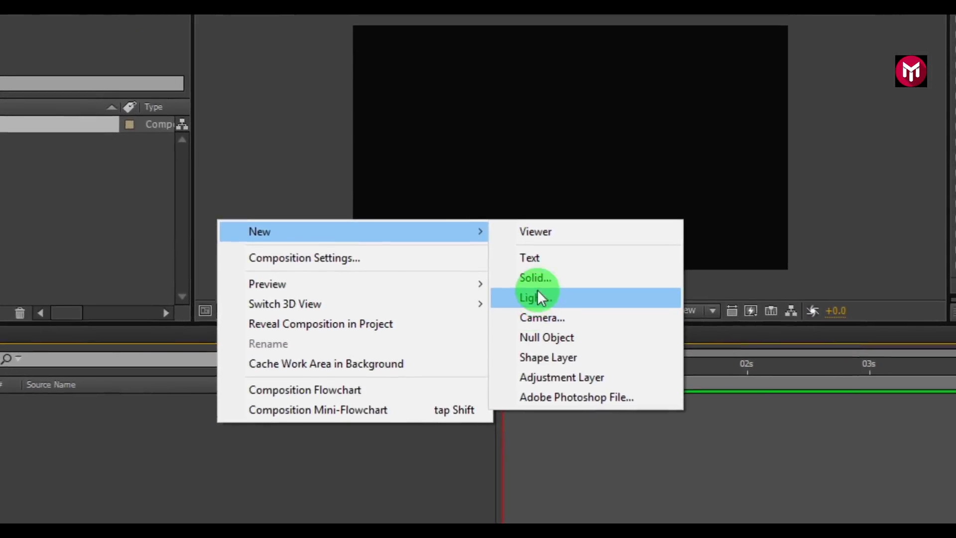
click(537, 289)
- Colour the solid medium red (C5384C) and create it
click(498, 359)
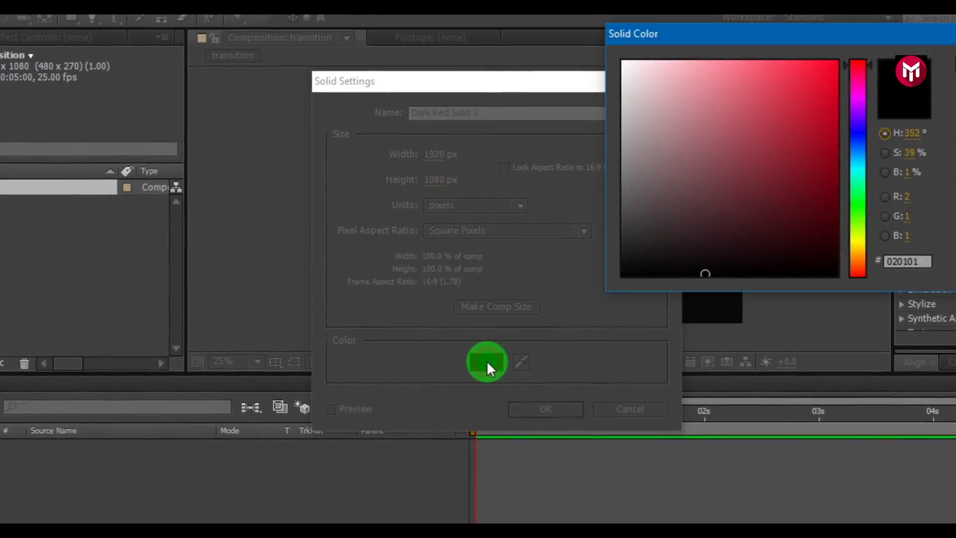
click(837, 62)
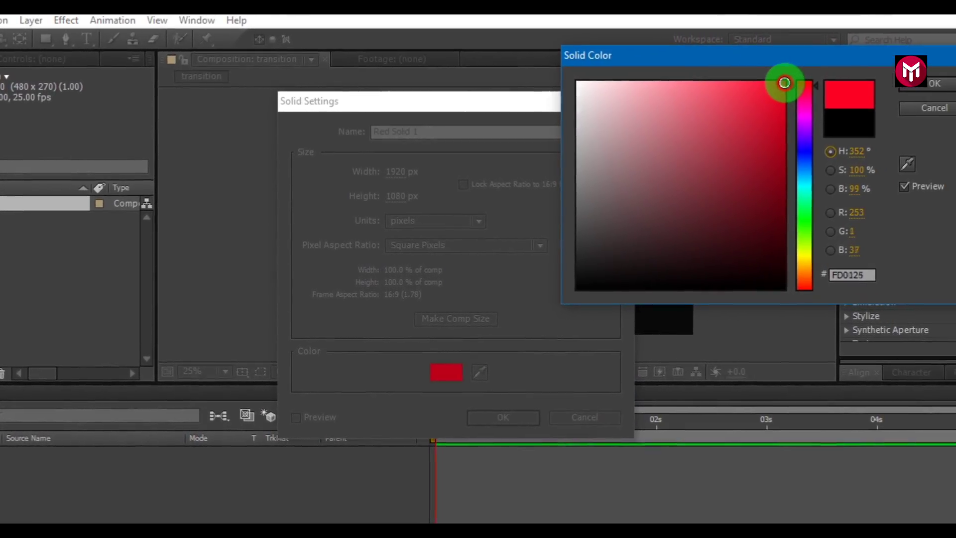
mouse_move(785, 82)
mouse_down()
mouse_move(730, 148)
mouse_move(726, 128)
mouse_up()
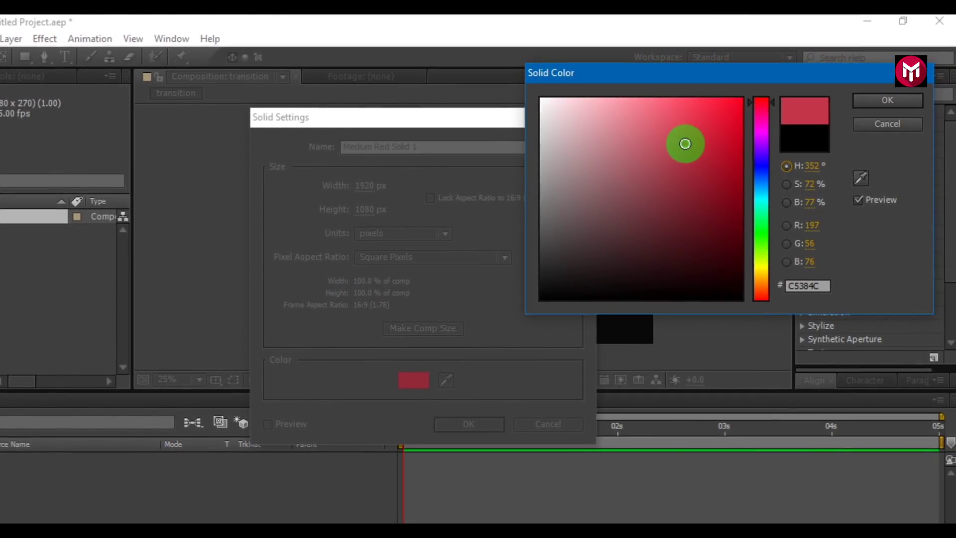
click(888, 100)
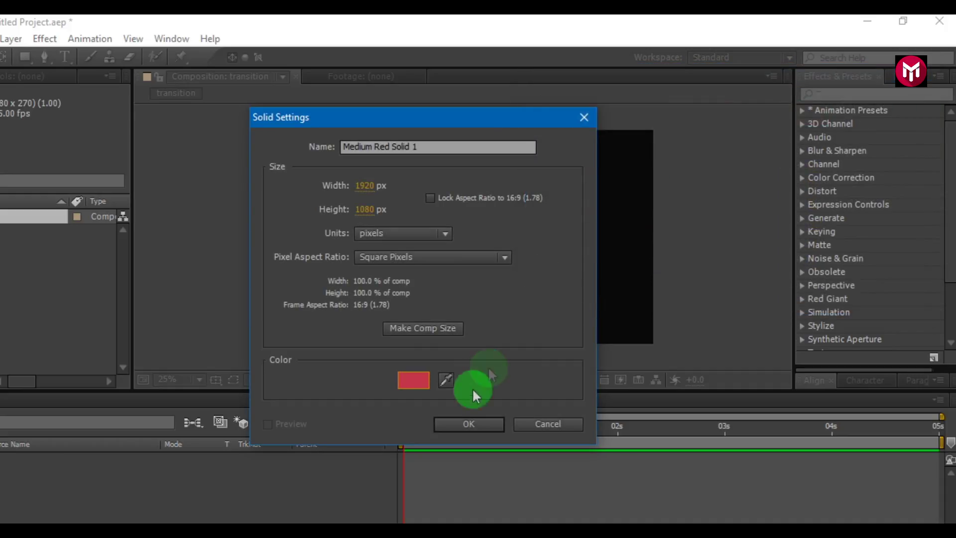
click(454, 421)
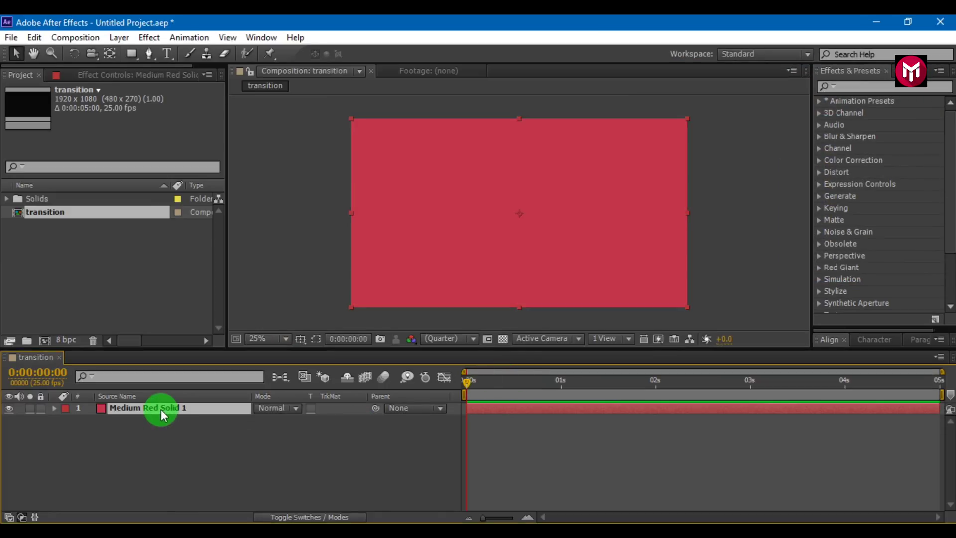
- Snap the red solid's anchor point to its bottom-left corner with the Pan Behind tool
key(s)
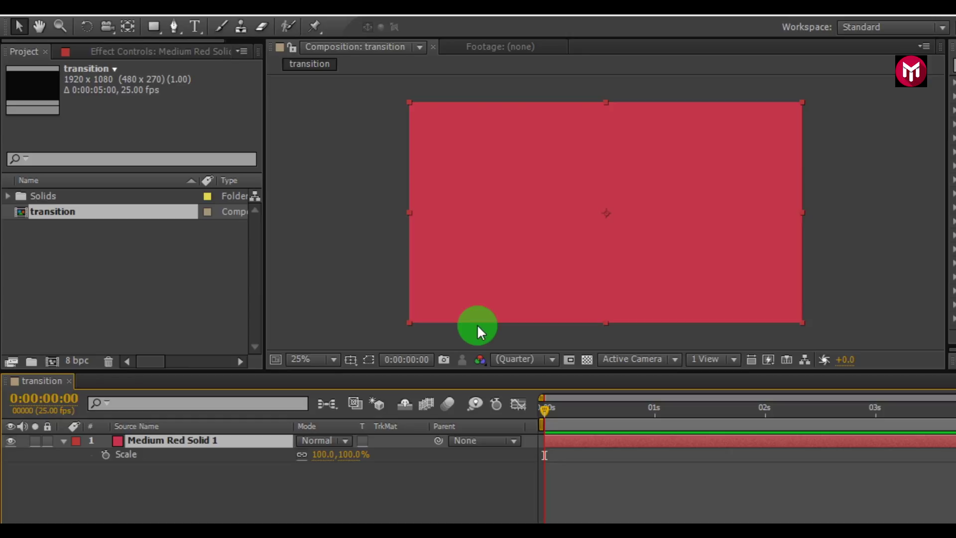
key(period)
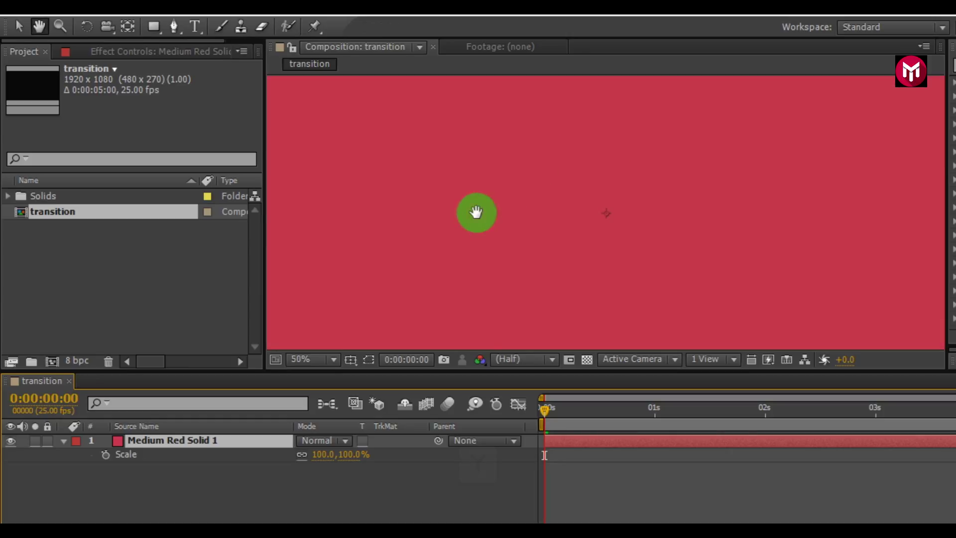
drag(476, 212, 634, 103)
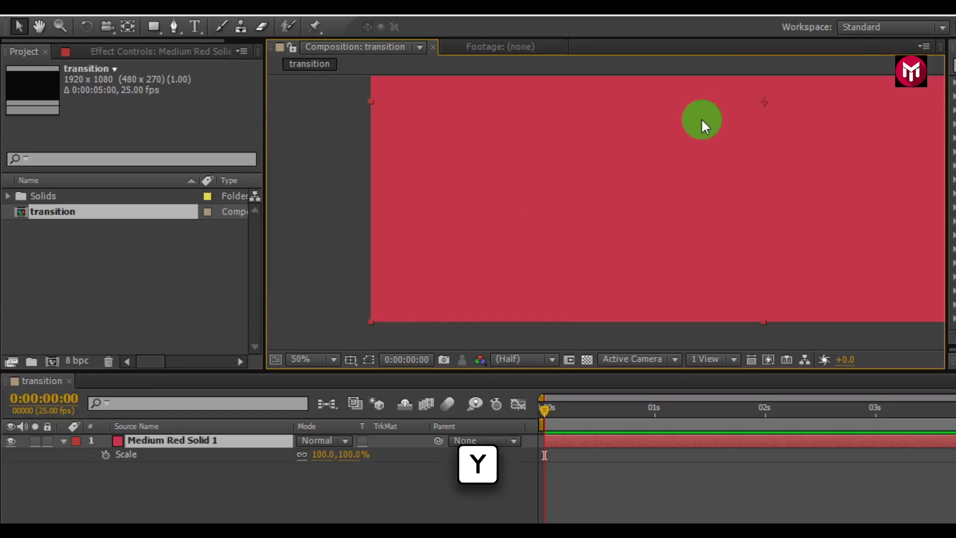
key(y)
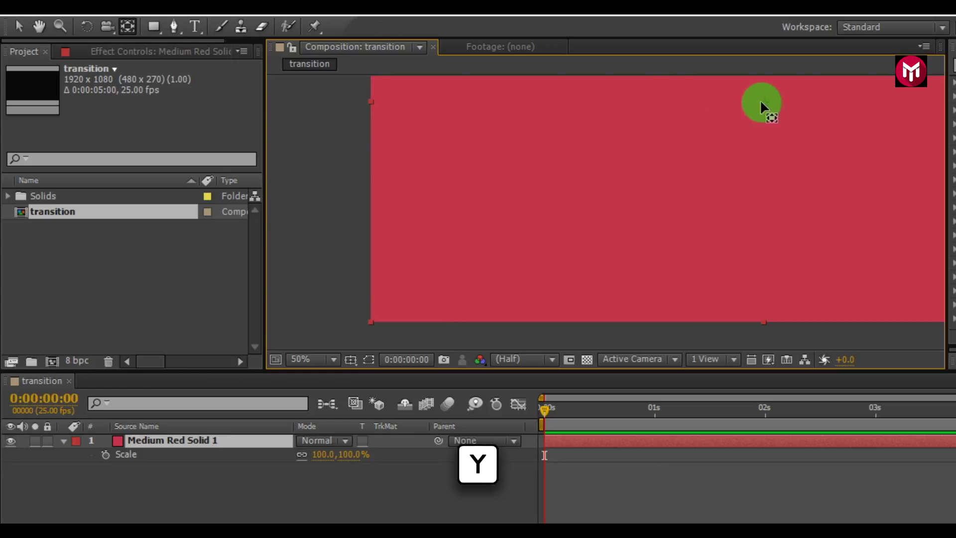
drag(762, 105, 370, 324)
key(ctrl)
key(v)
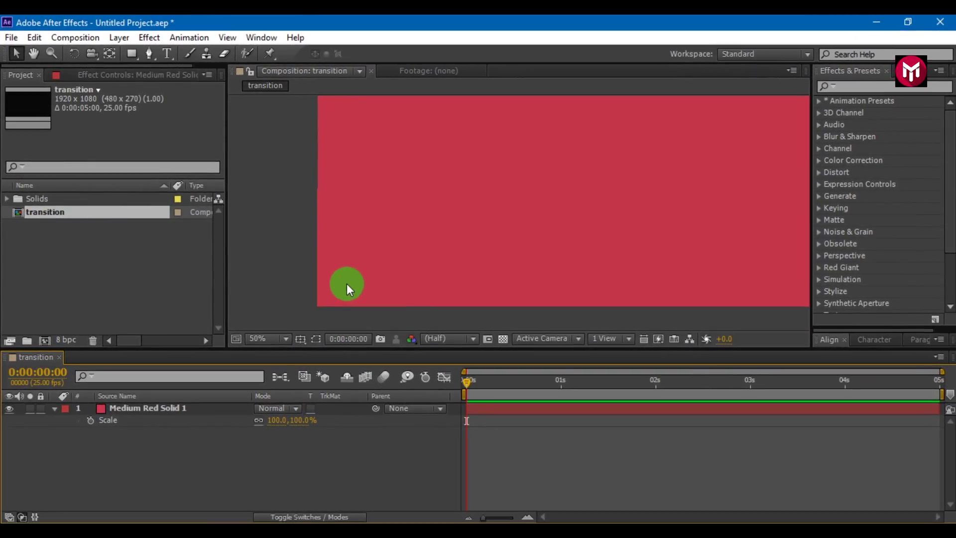
- Set the red solid's Scale to 250%
key(comma)
drag(360, 253, 307, 266)
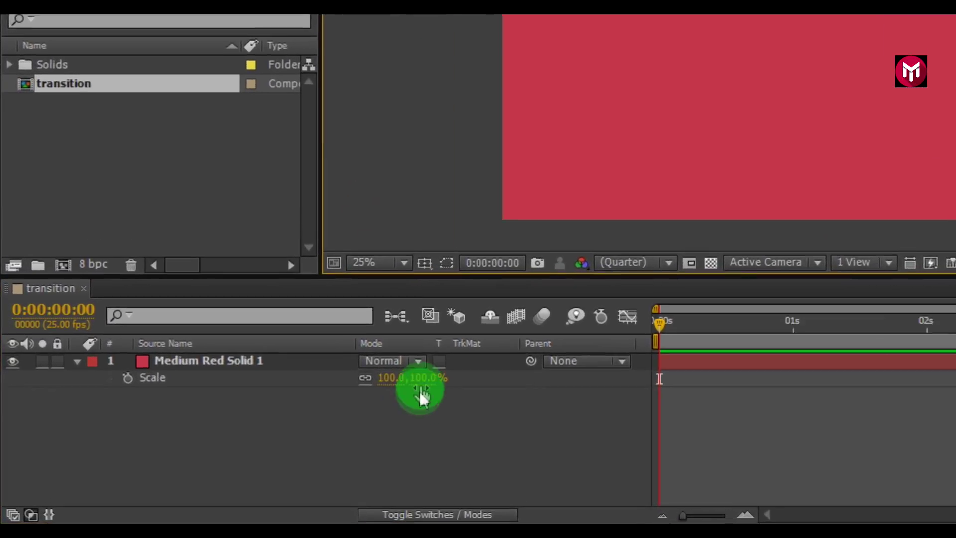
click(423, 377)
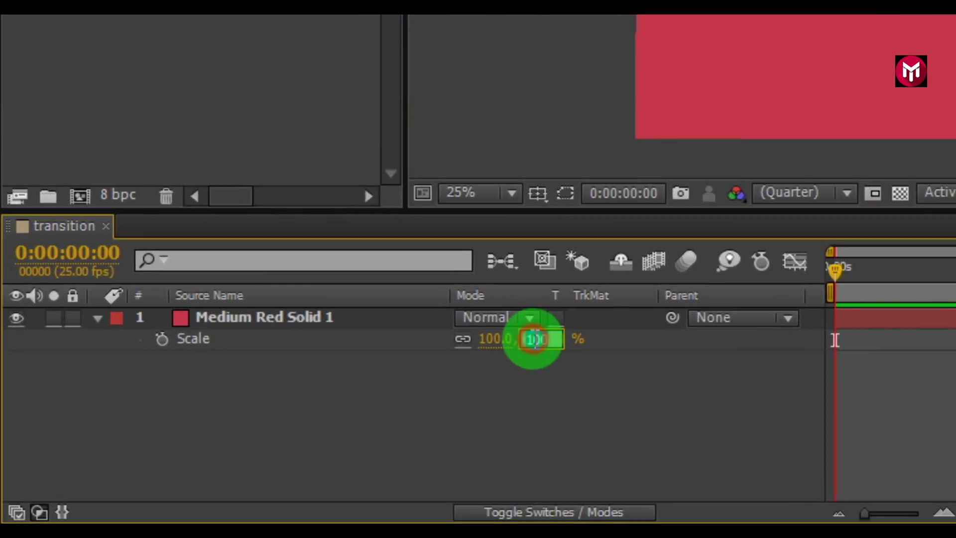
text(250)
key(Return)
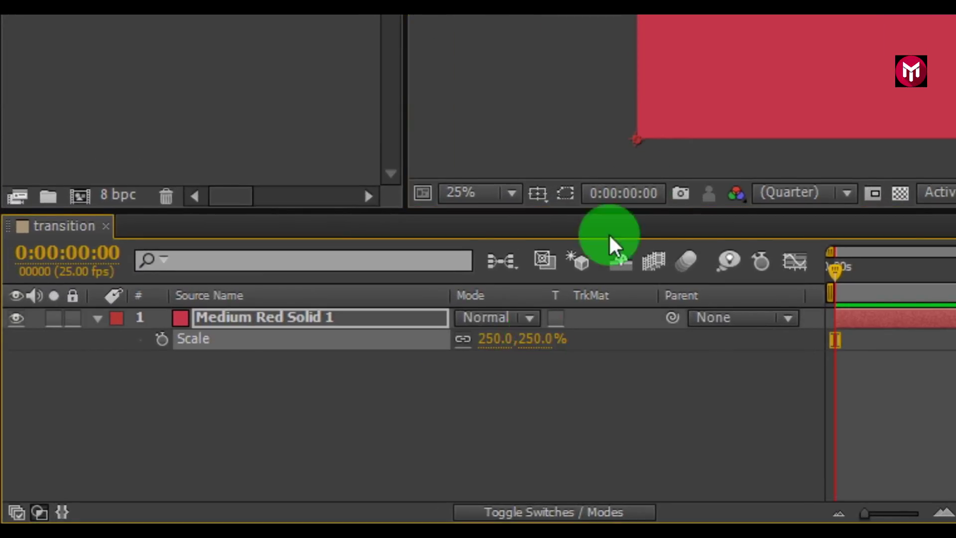
key(comma)
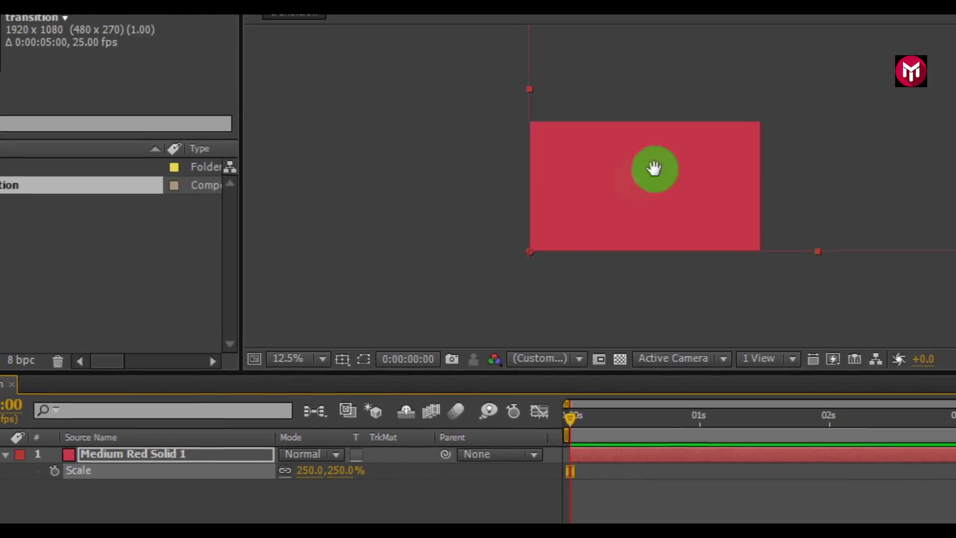
drag(717, 120, 528, 205)
drag(431, 288, 463, 267)
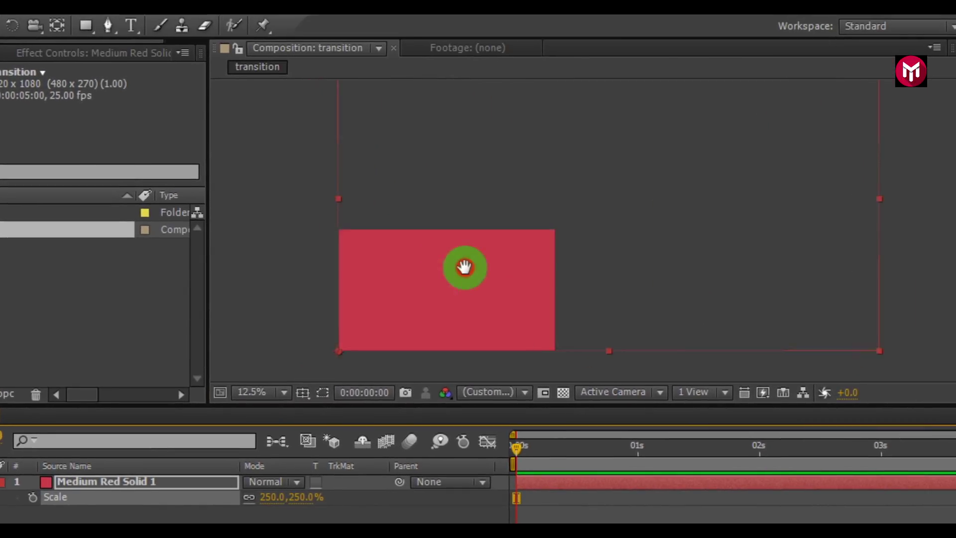
- Keyframe the red solid's Rotation at -95° at 0 seconds
key(r)
click(84, 481)
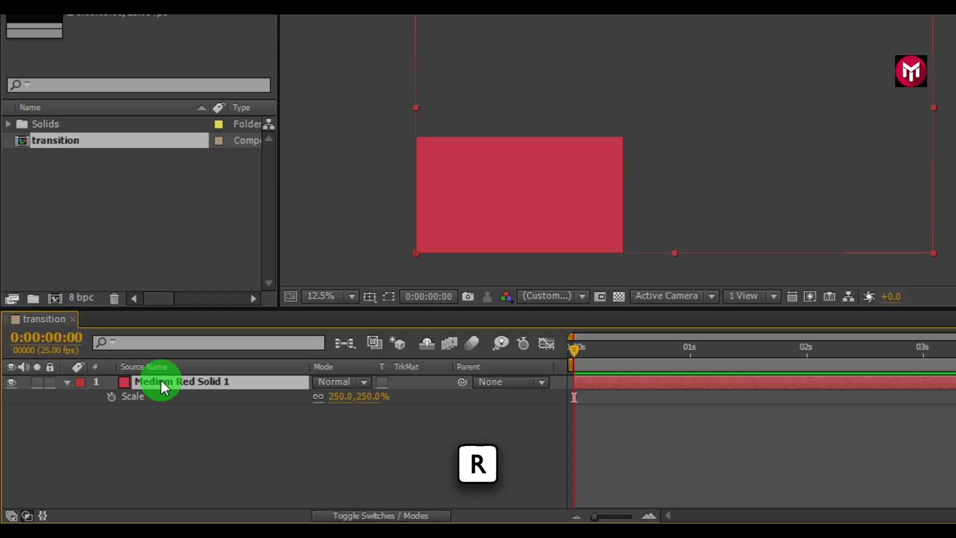
key(r)
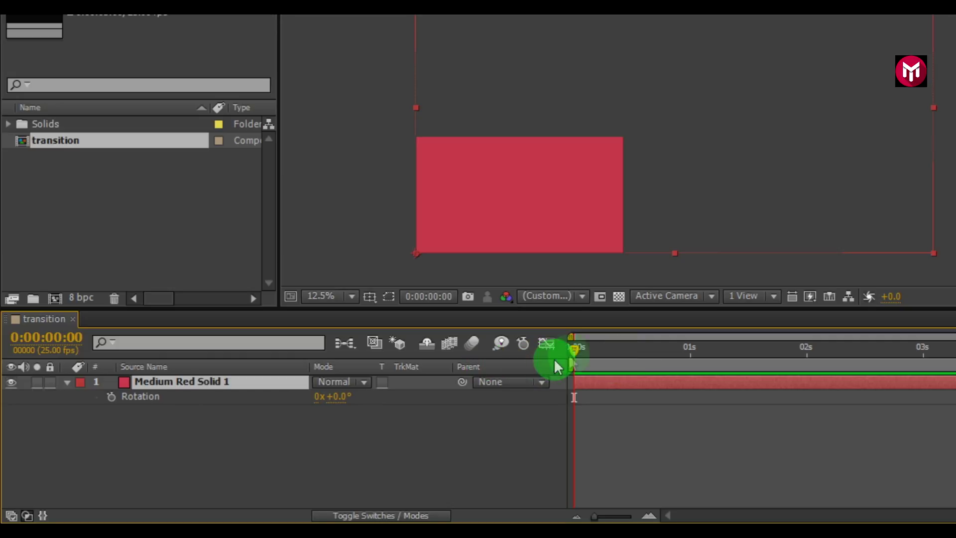
click(111, 397)
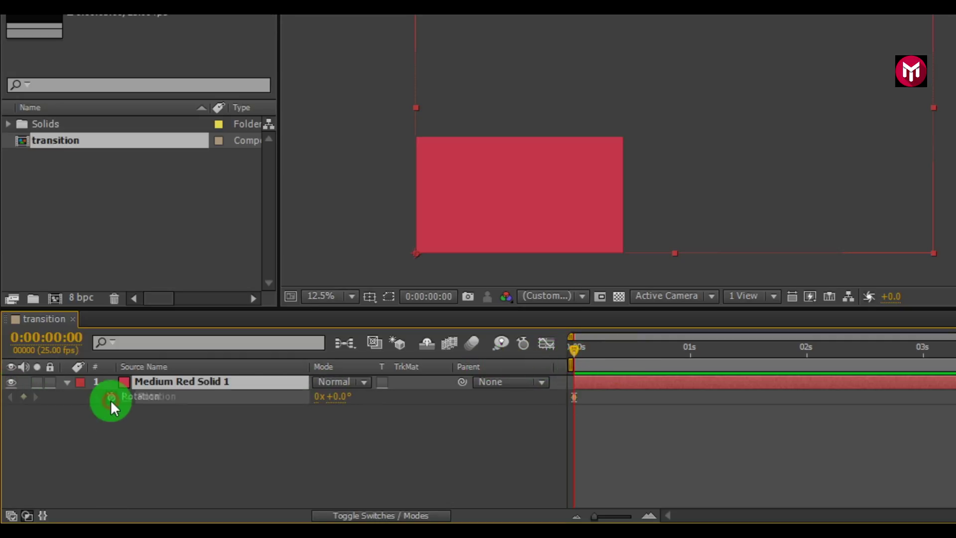
click(337, 405)
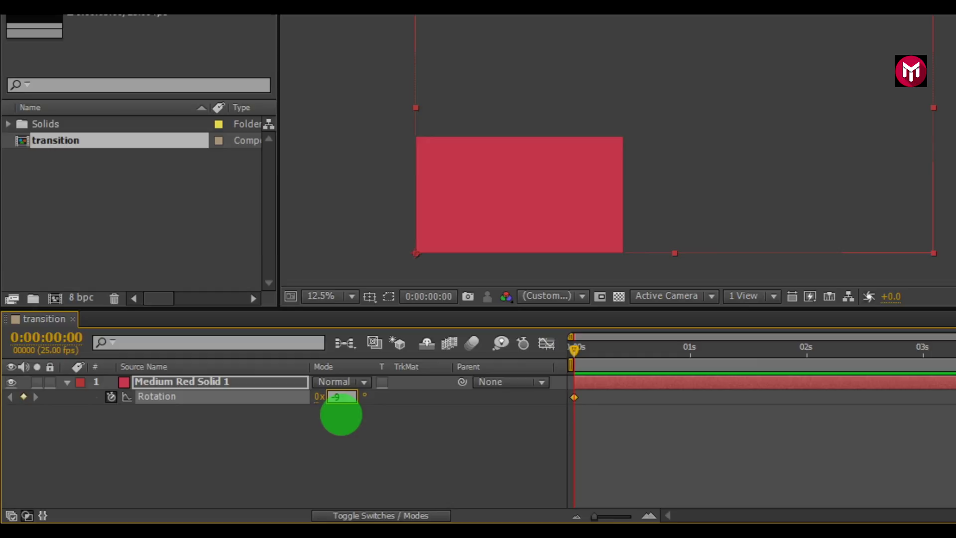
key(Return)
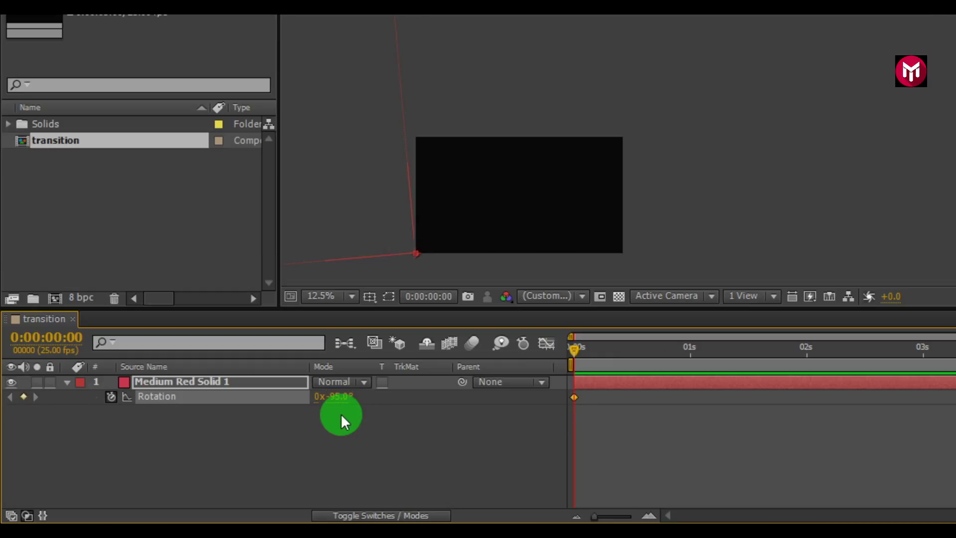
- Set Rotation to 95° at 2 seconds and select both Rotation keyframes
click(807, 353)
click(201, 381)
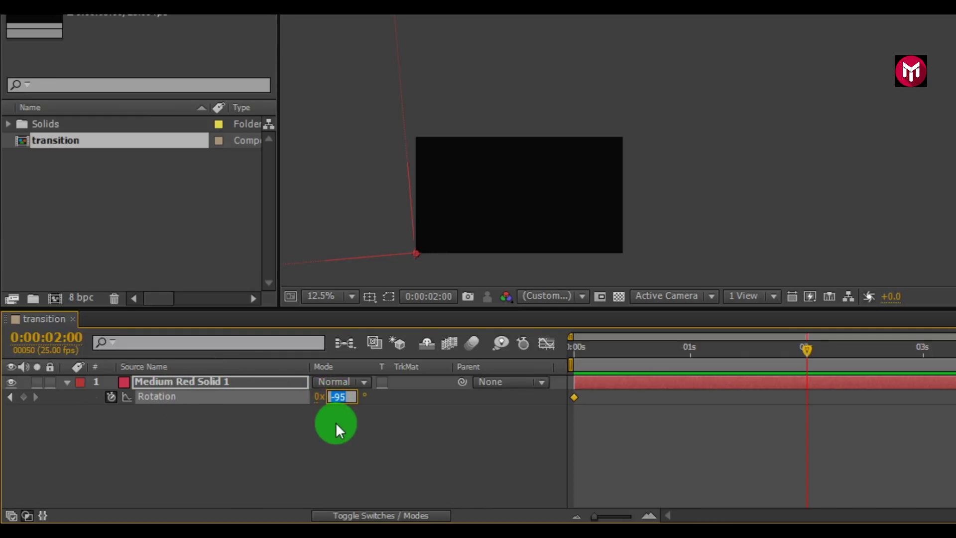
text(95)
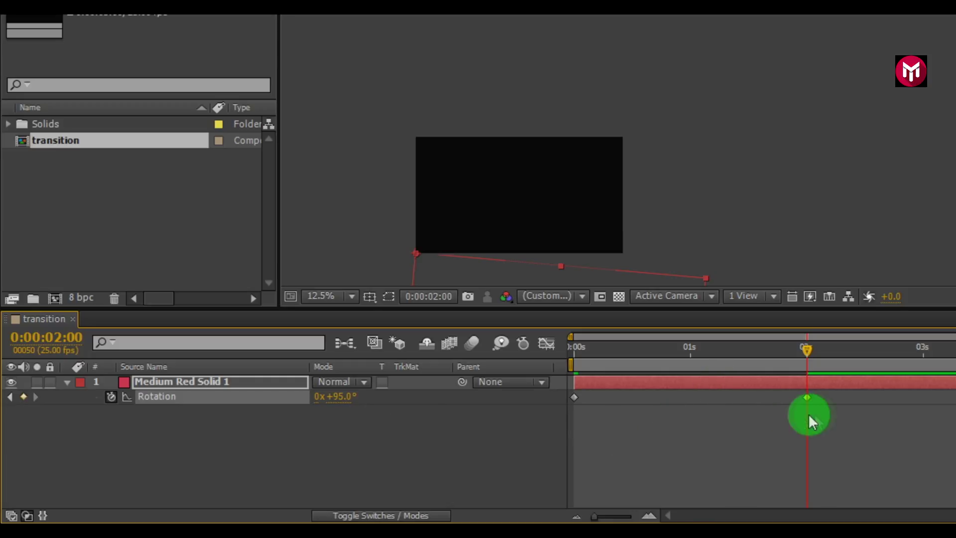
drag(816, 418, 760, 384)
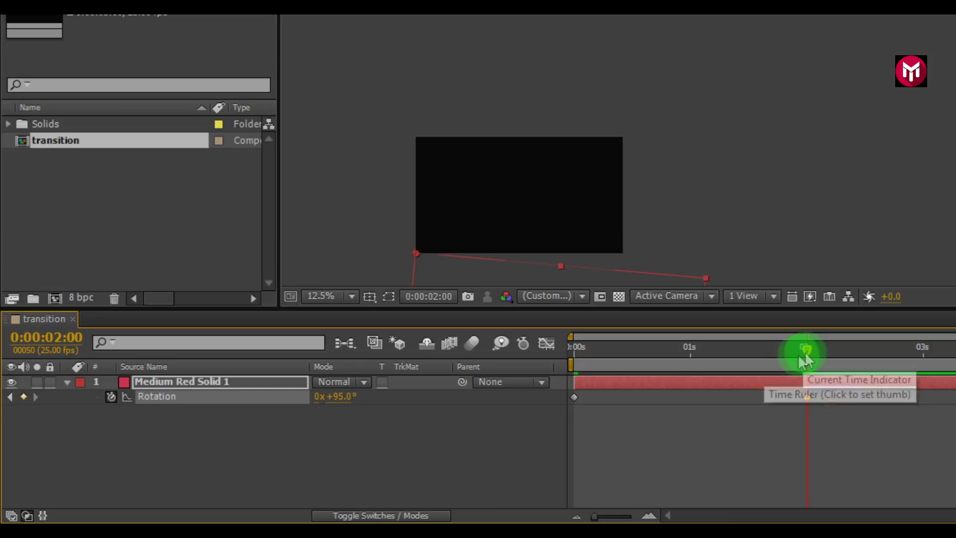
drag(828, 416, 567, 396)
- Apply Easy Ease to both Rotation keyframes and check them in the Graph Editor
right_click(532, 399)
mouse_move(601, 391)
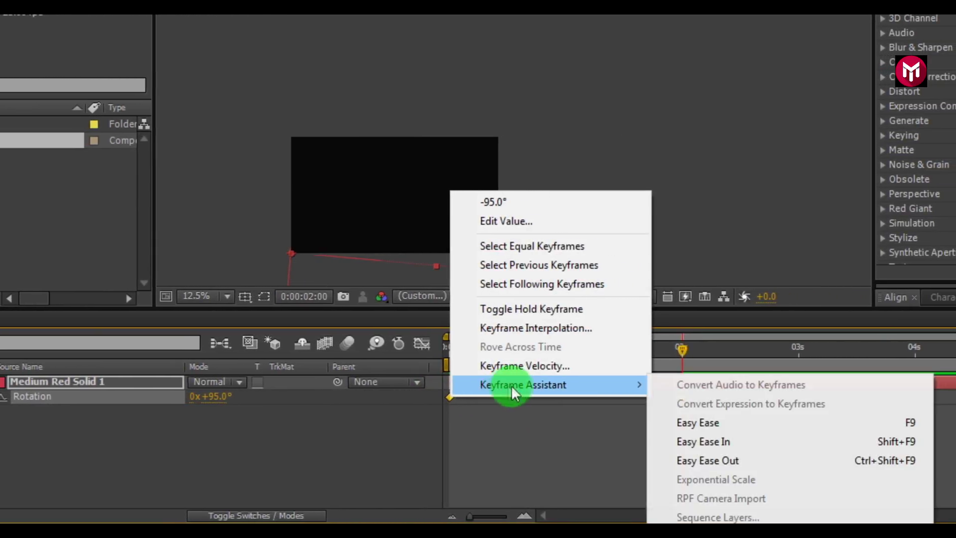
click(679, 421)
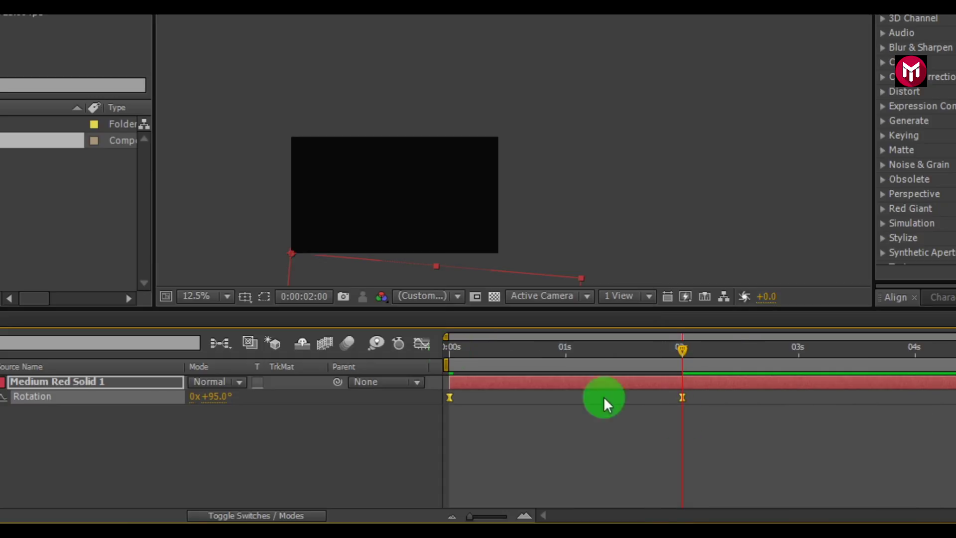
click(421, 344)
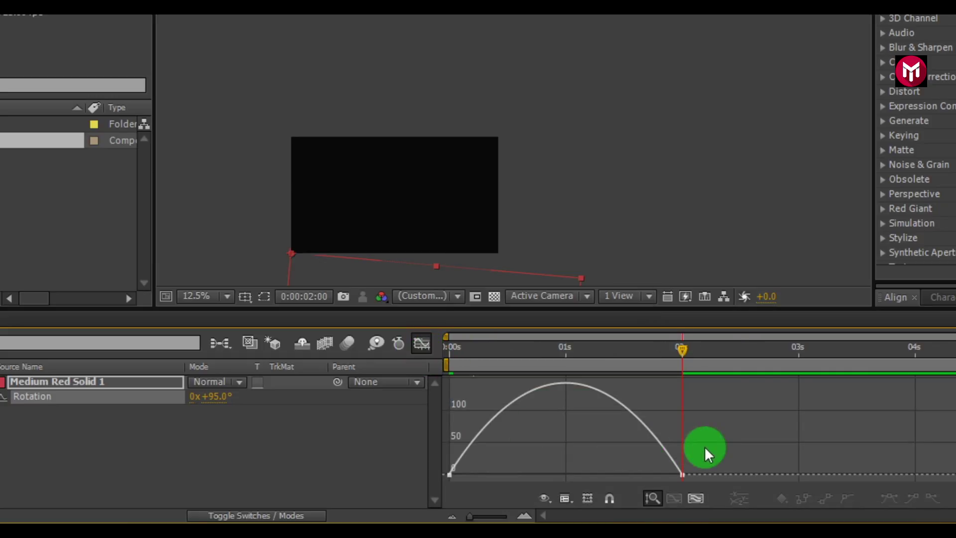
drag(704, 447, 566, 473)
click(421, 346)
- Preview the eased rotation from the start of the composition
click(449, 349)
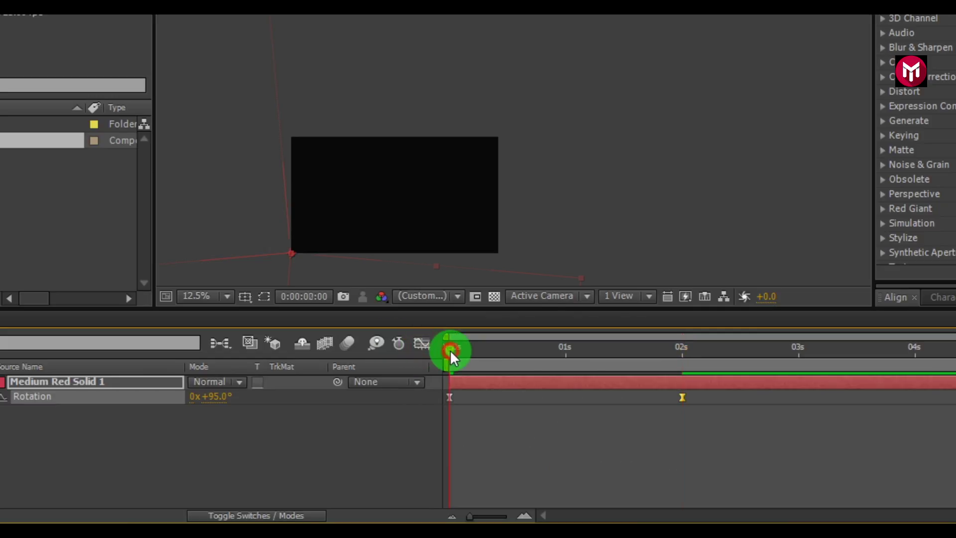
key(space)
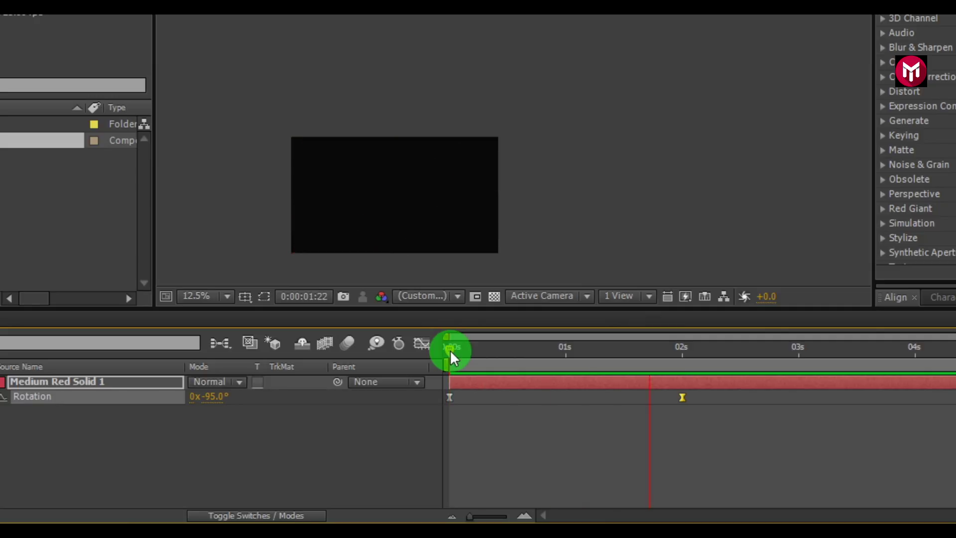
key(space)
click(298, 516)
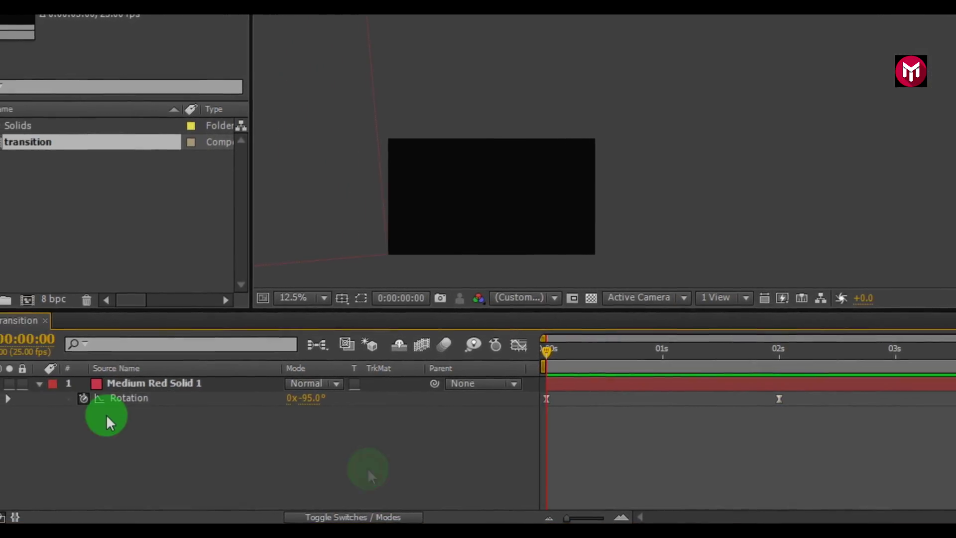
- Collapse the red solid layer and duplicate it three times with Ctrl+D
click(70, 378)
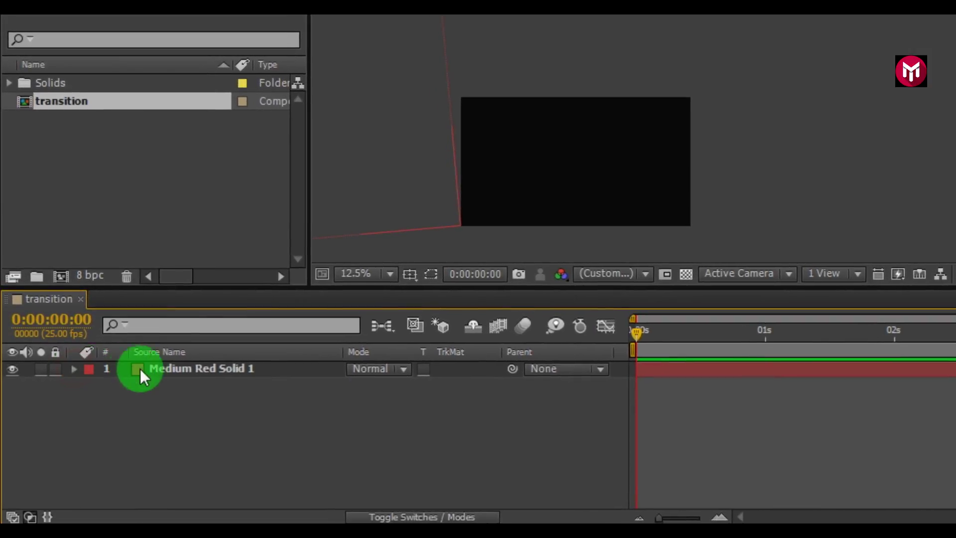
click(136, 377)
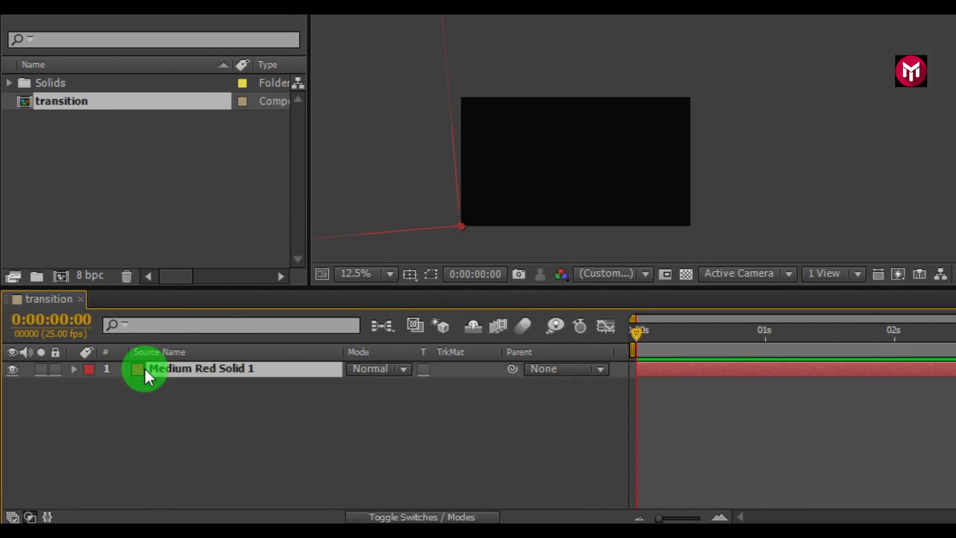
key(ctrl+d)
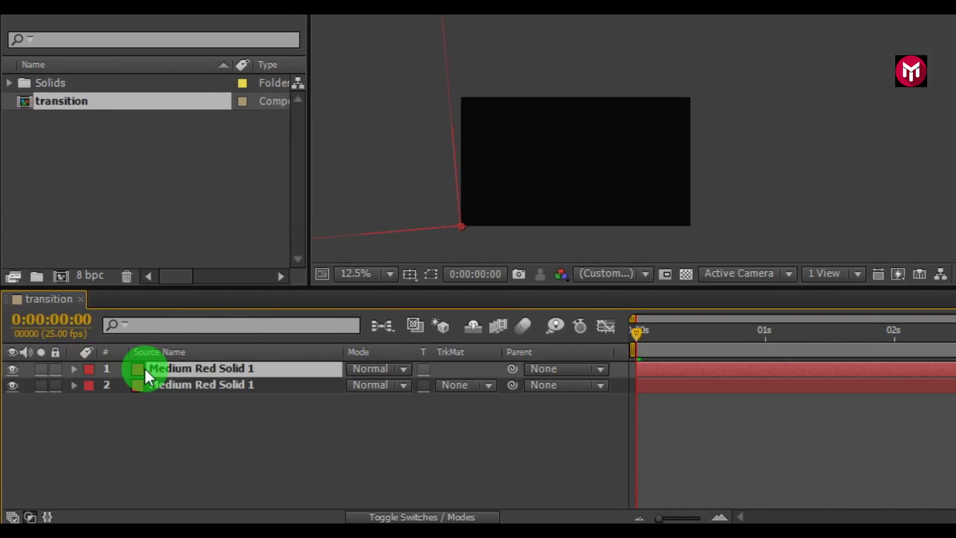
key(ctrl+d)
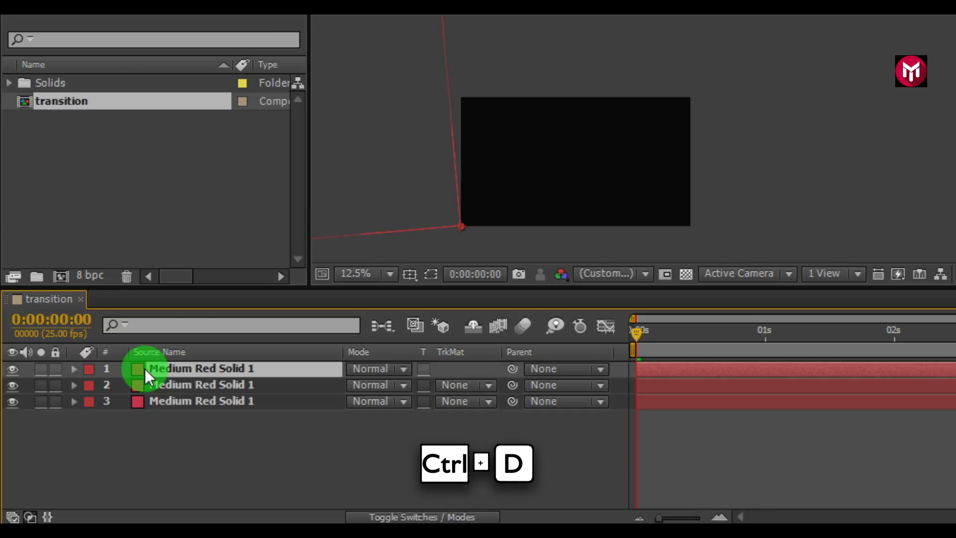
key(ctrl+d)
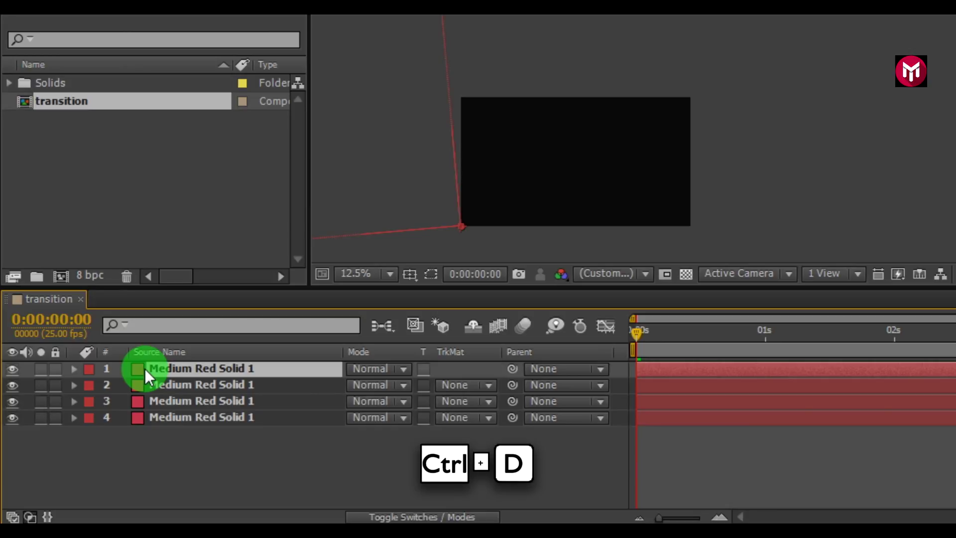
- Recolour the third solid layer to medium blue via Solid Settings
click(168, 401)
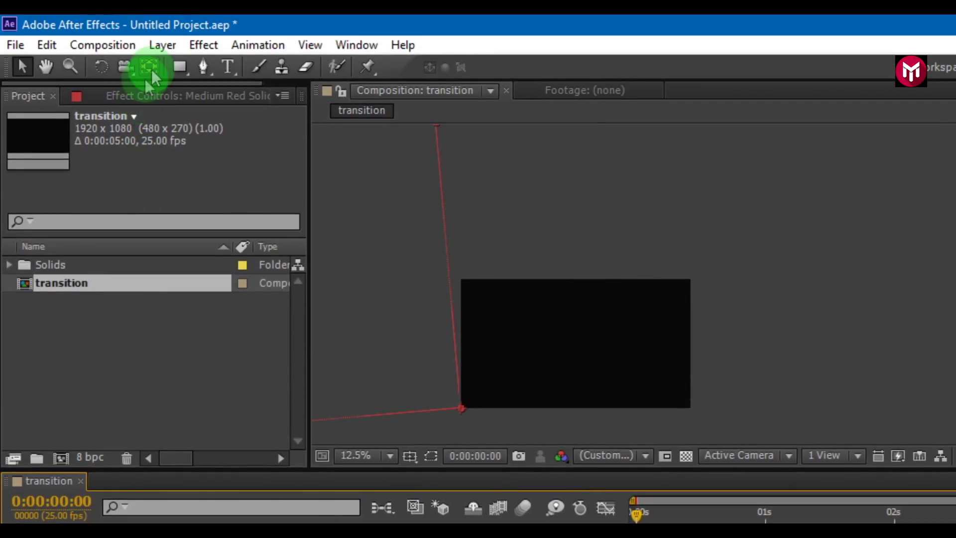
click(164, 45)
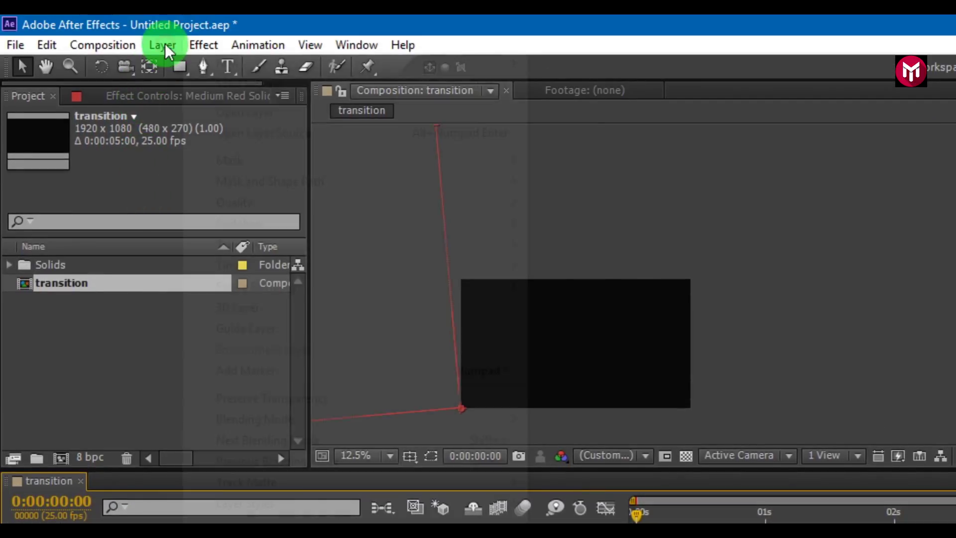
click(220, 82)
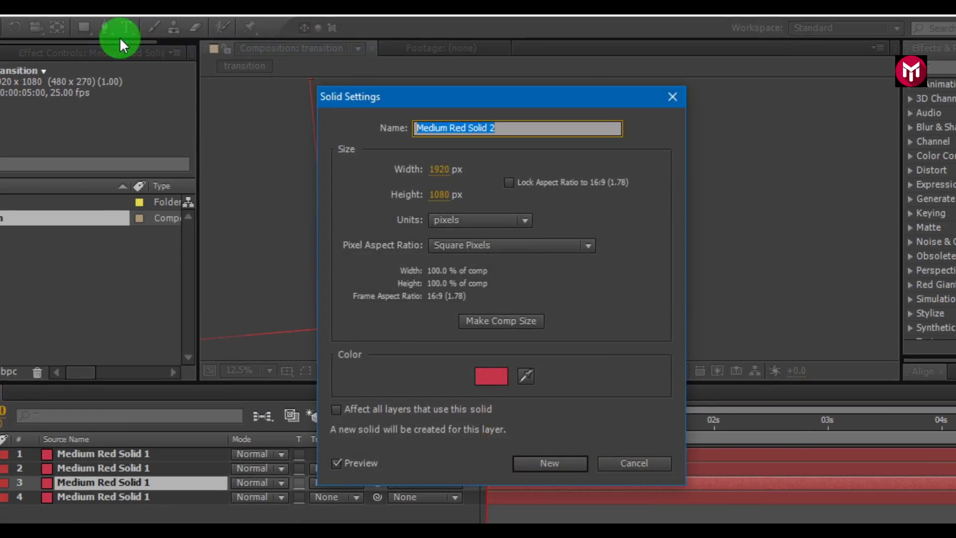
click(482, 385)
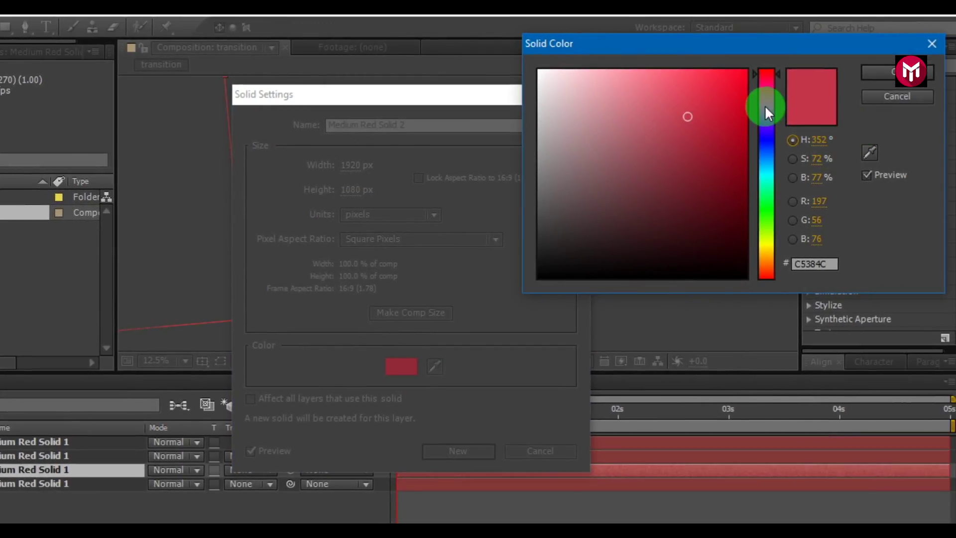
drag(764, 120, 746, 131)
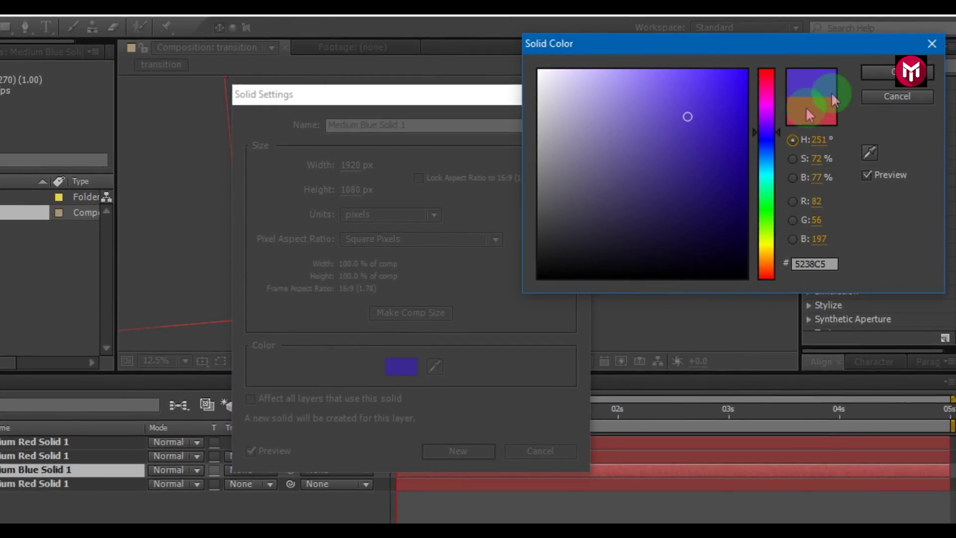
click(884, 73)
click(429, 446)
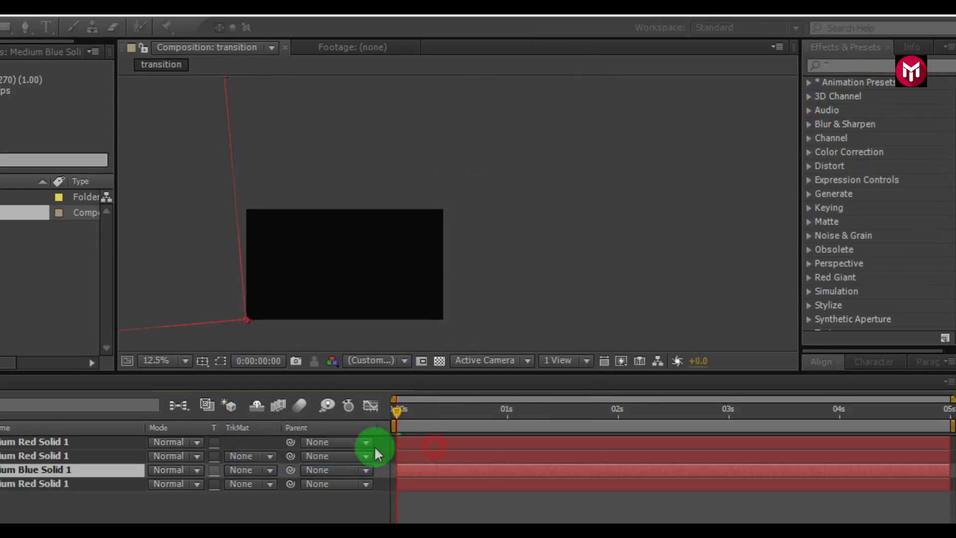
- Recolour the second solid layer to medium cyan
click(375, 454)
click(0, 8)
click(19, 39)
click(471, 344)
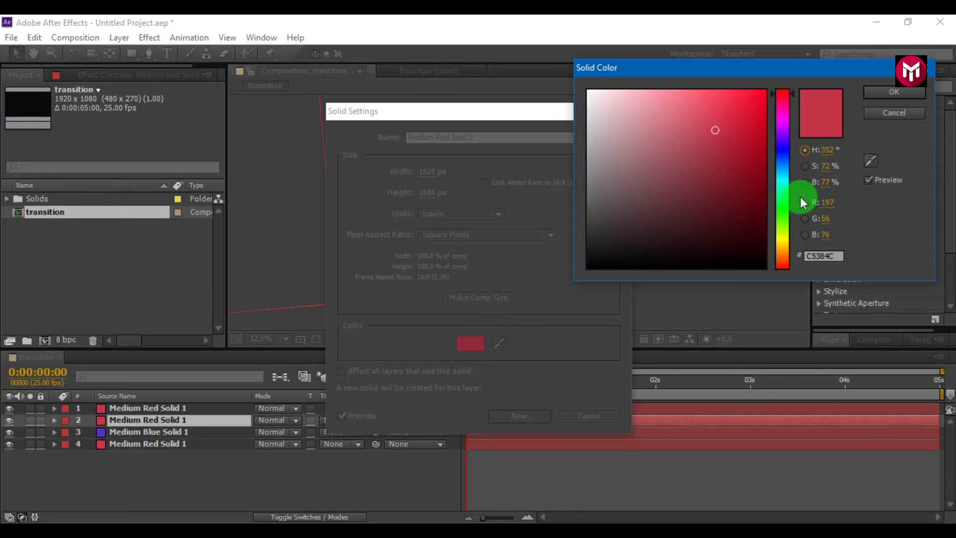
drag(803, 202, 784, 187)
click(892, 90)
click(518, 416)
- Recolour the top solid layer to bright yellow
click(119, 407)
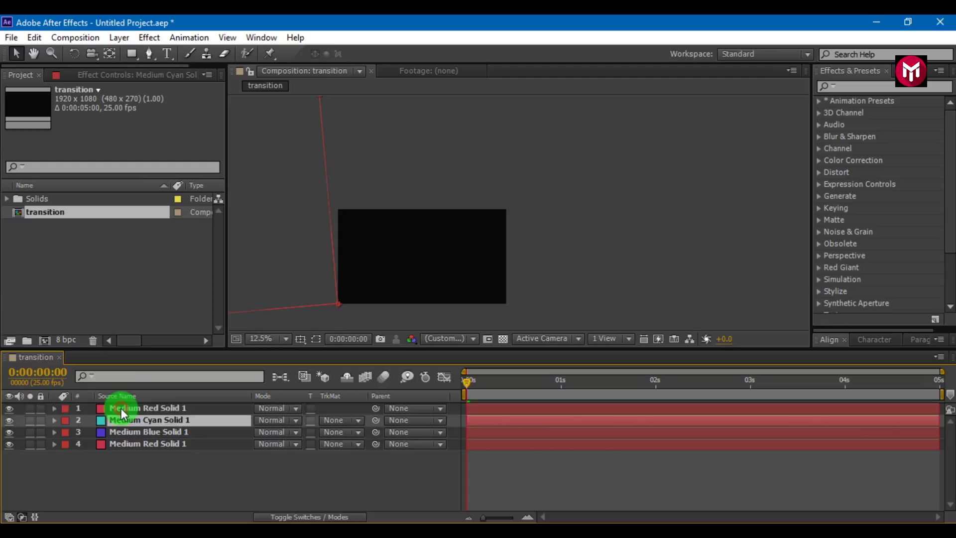
click(119, 37)
click(145, 66)
click(467, 343)
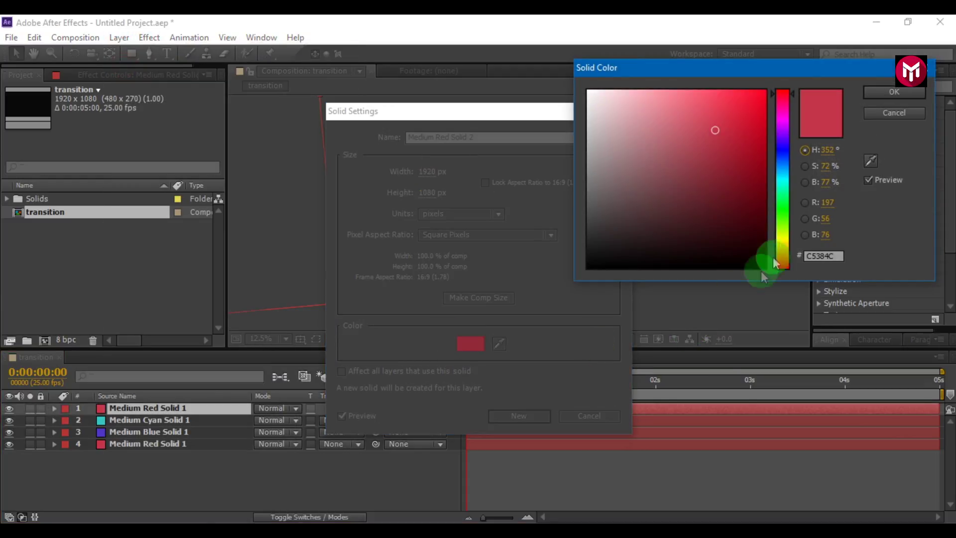
click(782, 237)
drag(718, 136, 725, 126)
click(885, 93)
click(519, 415)
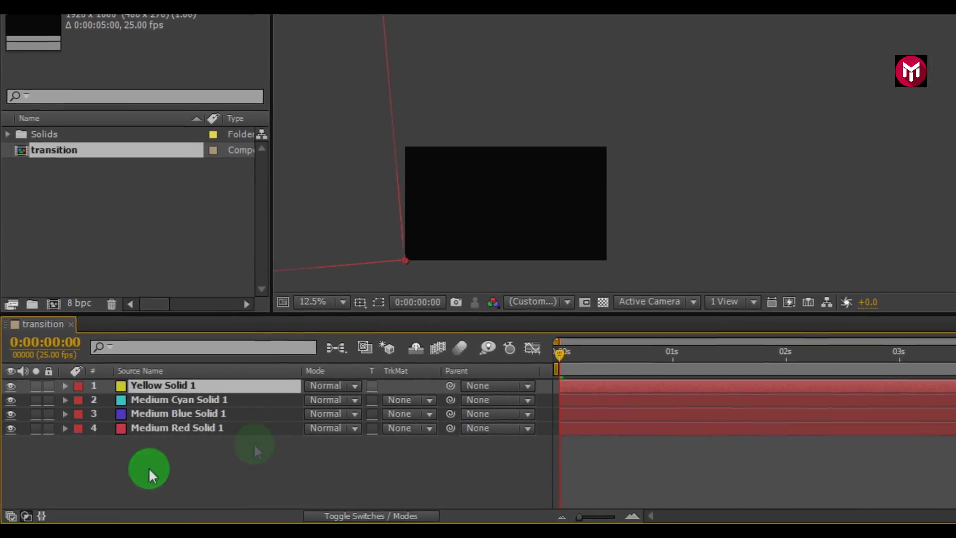
- Delay the blue solid's start by a few frames in the timeline
click(658, 516)
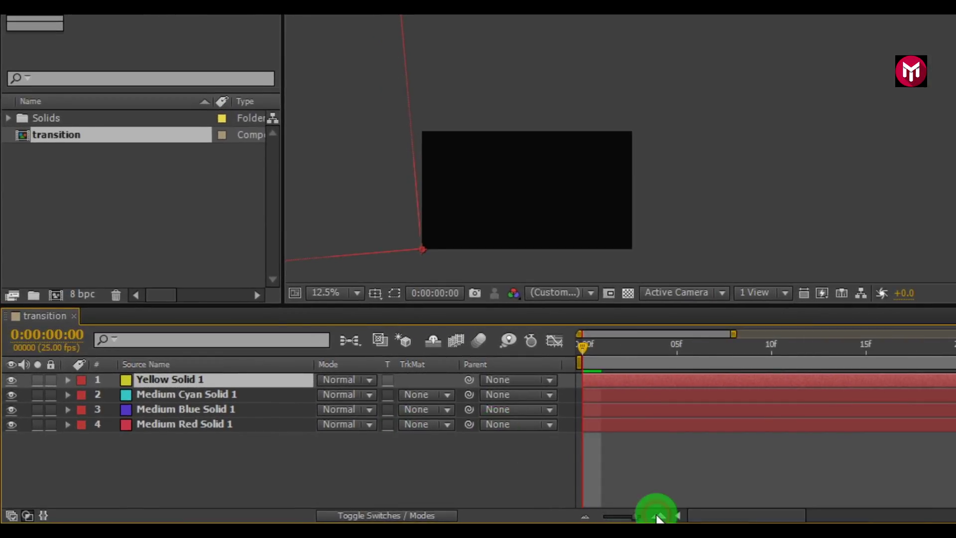
drag(611, 414, 915, 380)
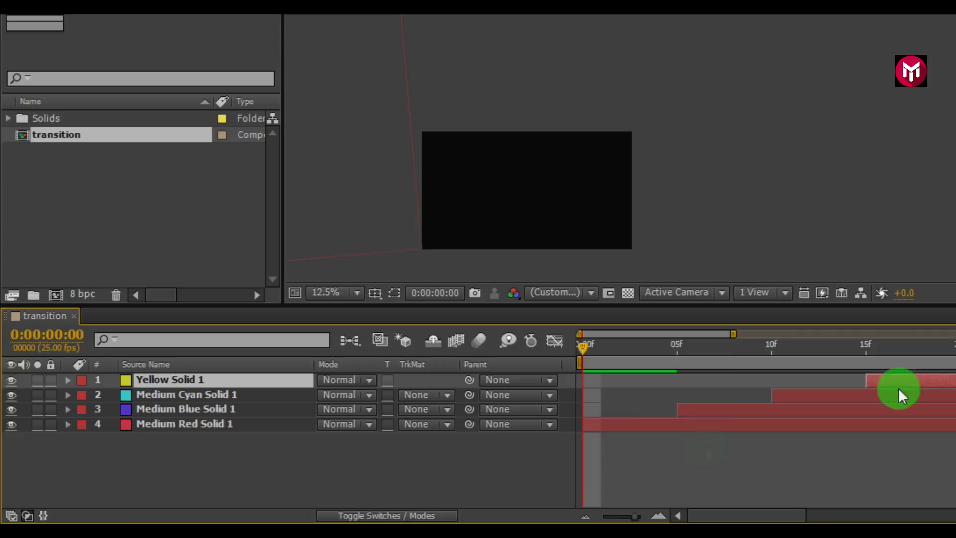
drag(637, 515, 590, 510)
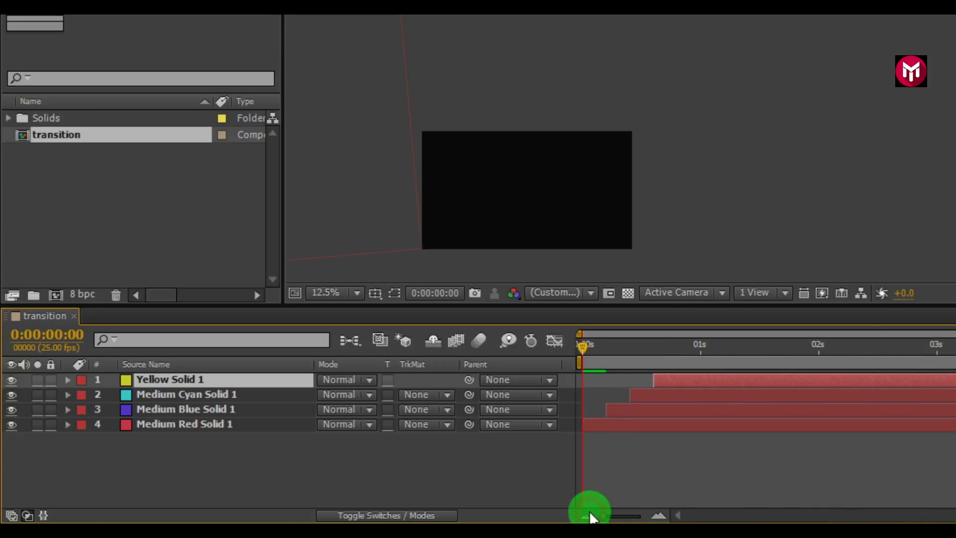
- End the work area at 2 seconds and preview the transition
click(818, 349)
key(n)
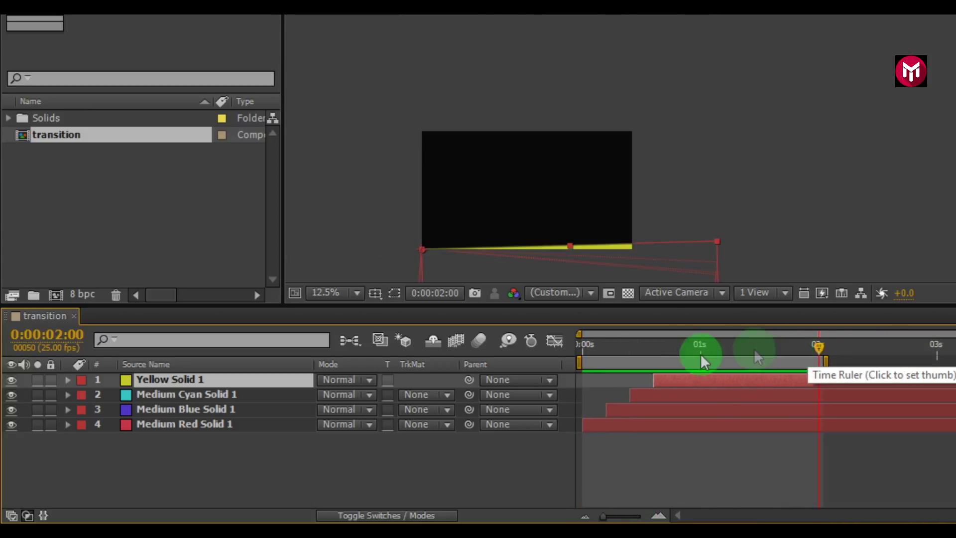
key(space)
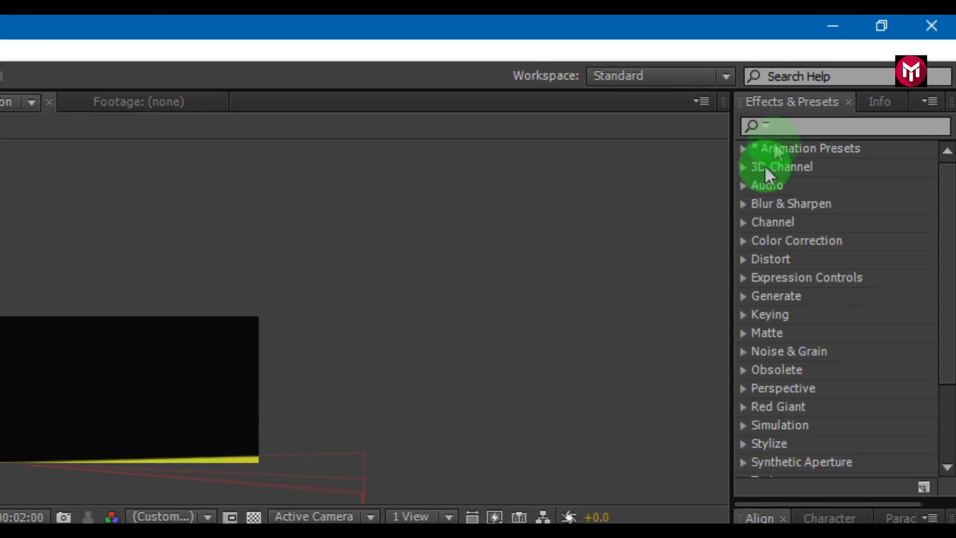
- Search 'dro' in Effects & Presets and apply Drop Shadow to Yellow Solid 1
click(783, 128)
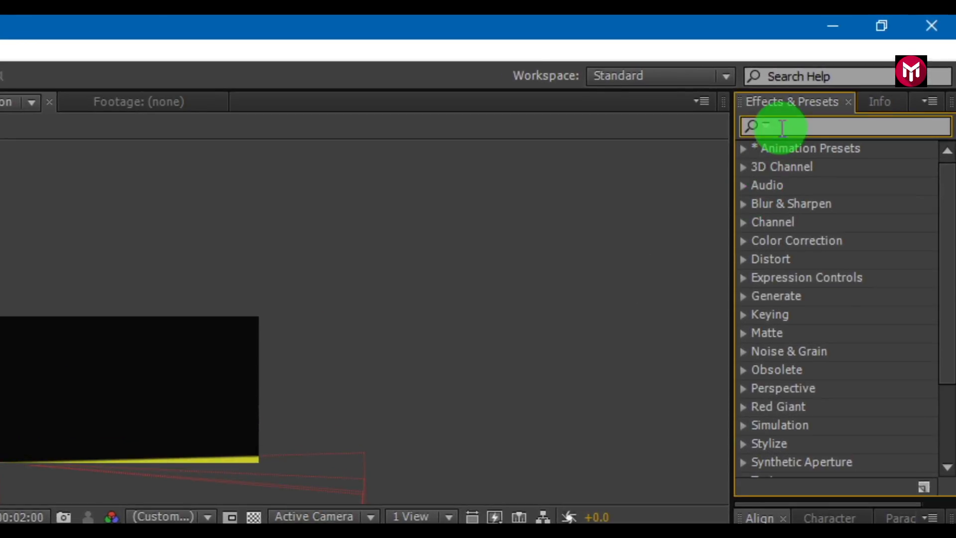
text(drop)
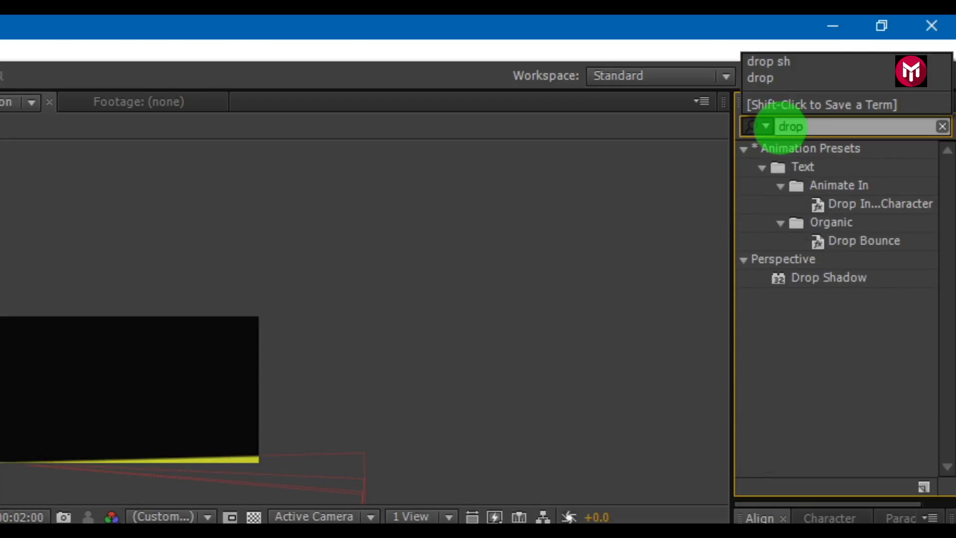
click(846, 278)
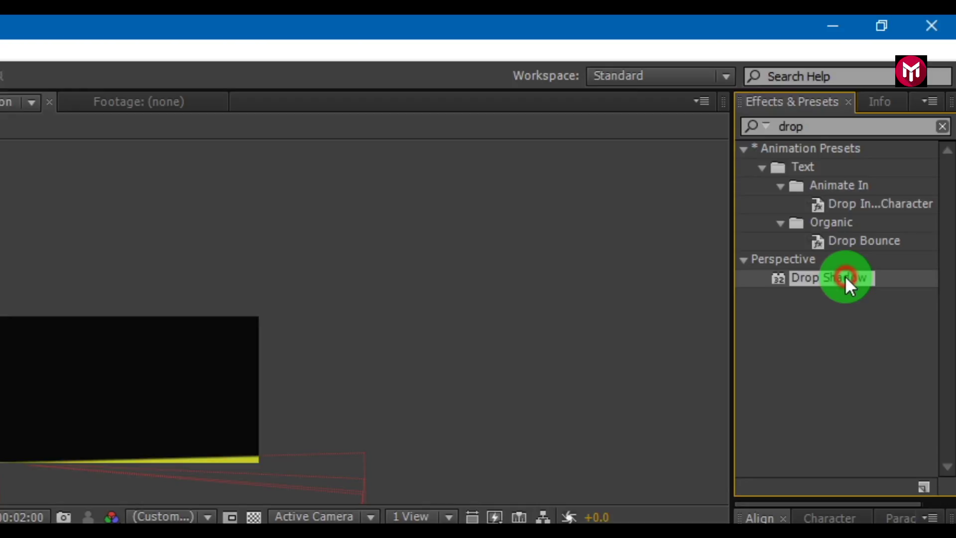
drag(844, 276, 236, 437)
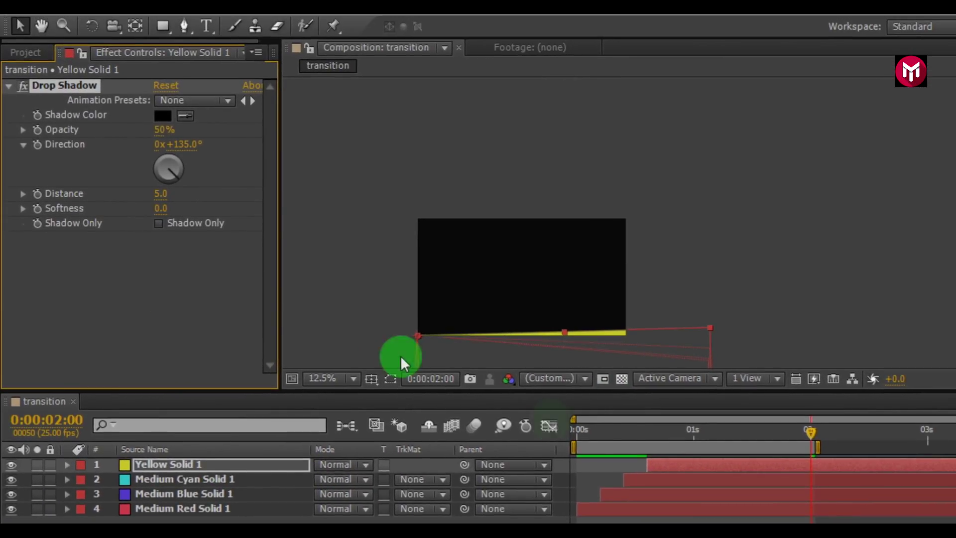
- Set the Drop Shadow Distance to 10 and select the effect for copying
drag(653, 438, 690, 433)
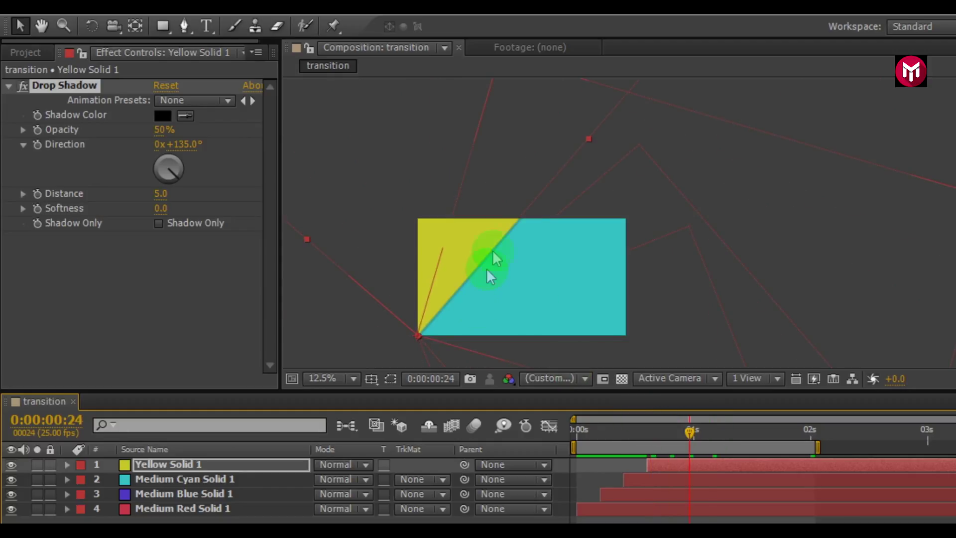
click(161, 193)
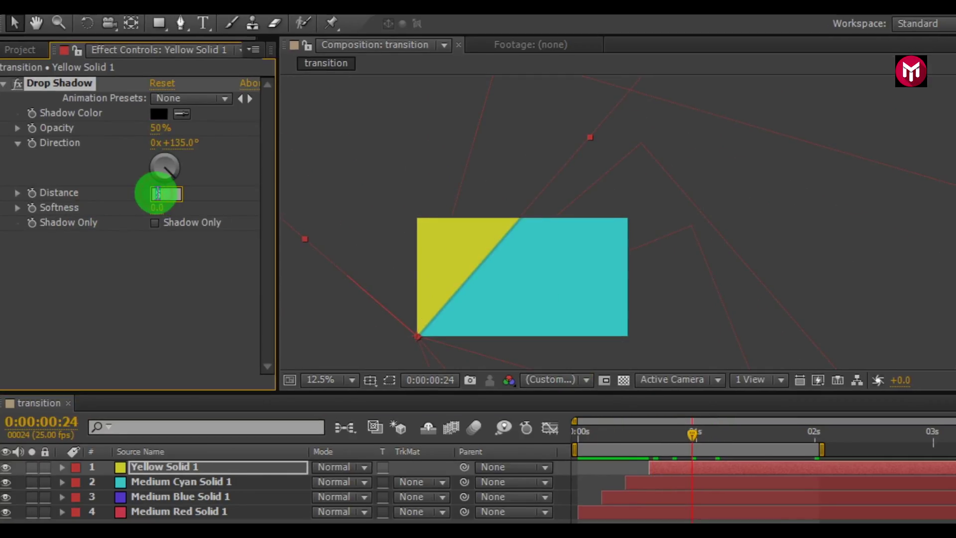
text(5)
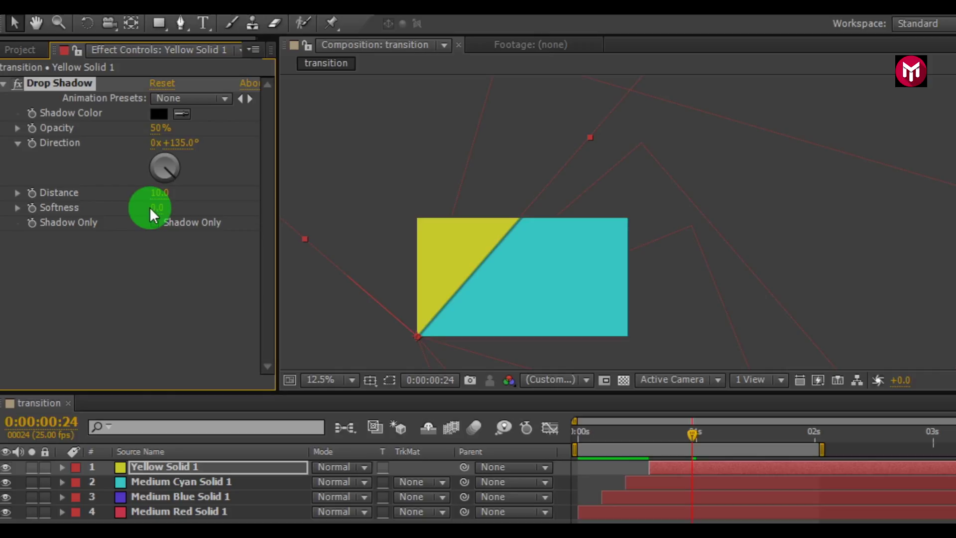
mouse_move(149, 207)
mouse_down()
mouse_move(85, 154)
mouse_move(62, 93)
mouse_up()
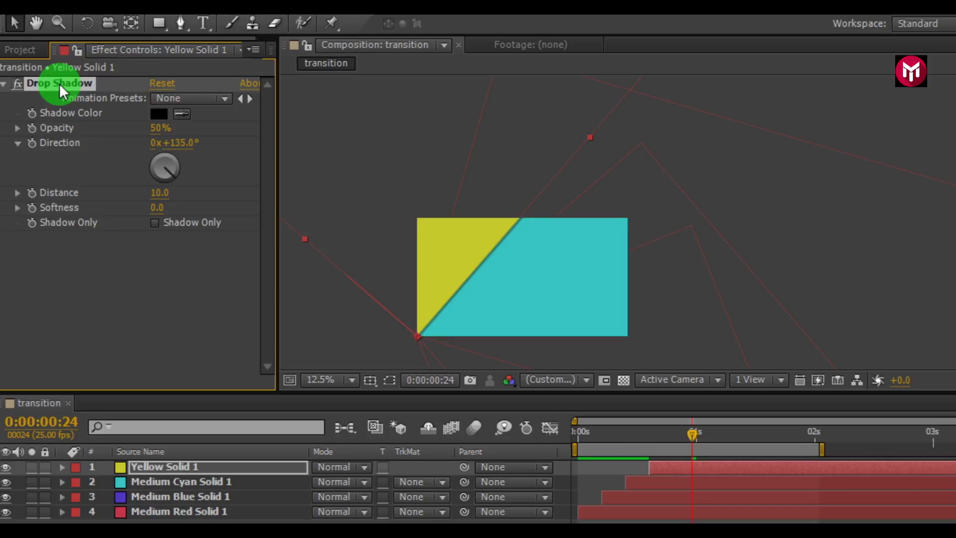
- Paste the Drop Shadow onto the cyan, blue and red solids and preview
click(163, 482)
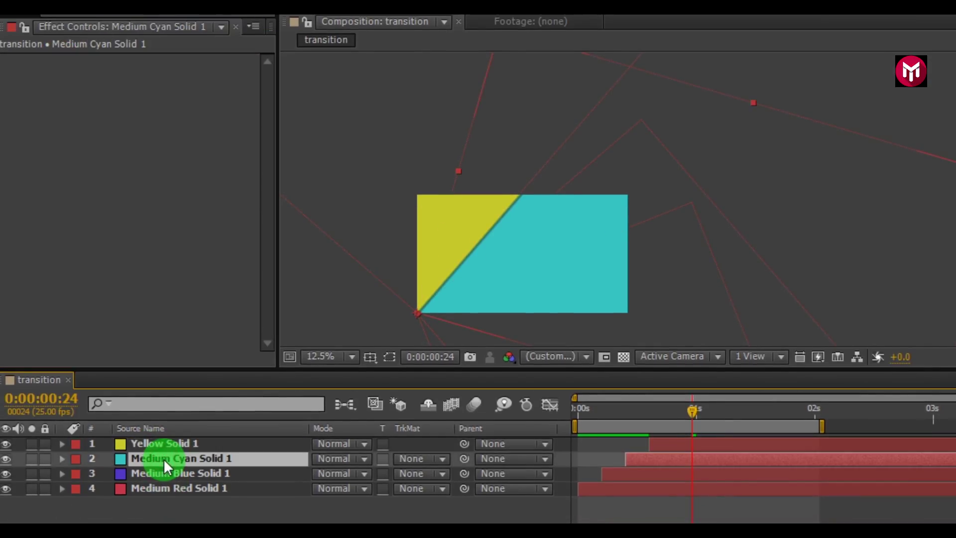
click(163, 468)
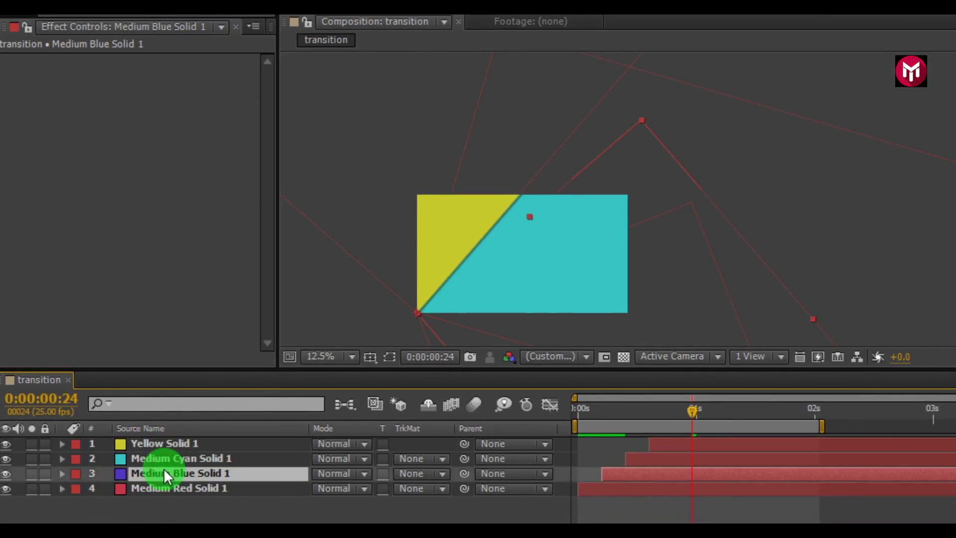
click(163, 485)
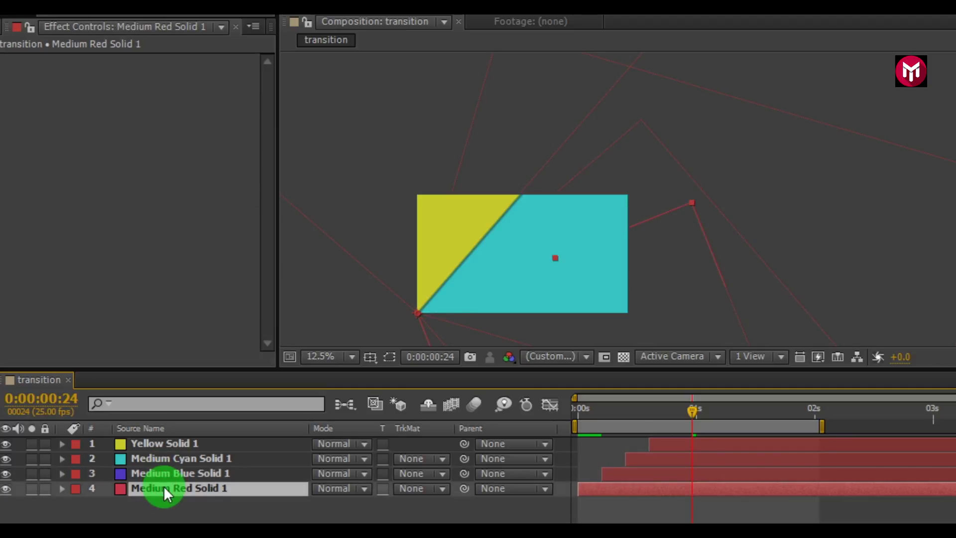
key(ctrl+v)
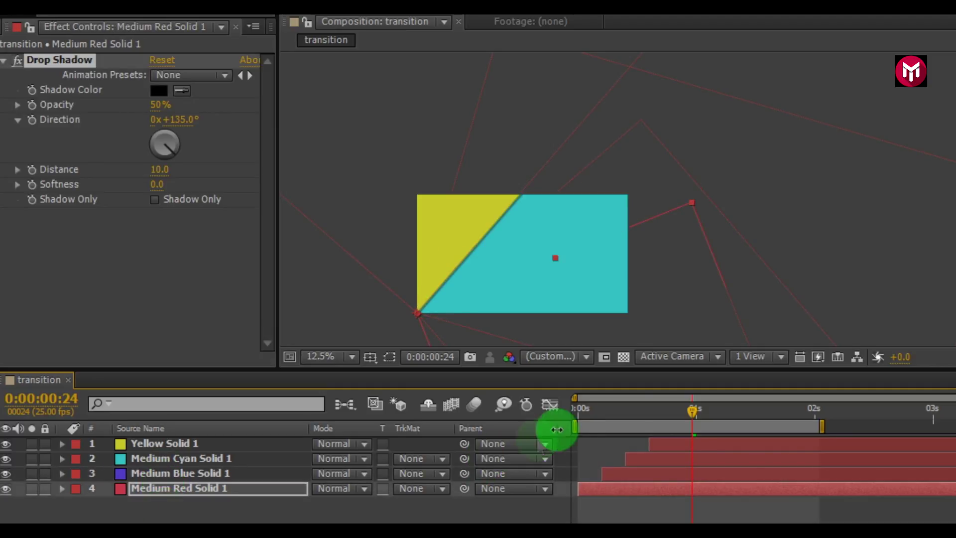
scroll(516, 290, up, 2)
drag(362, 288, 563, 201)
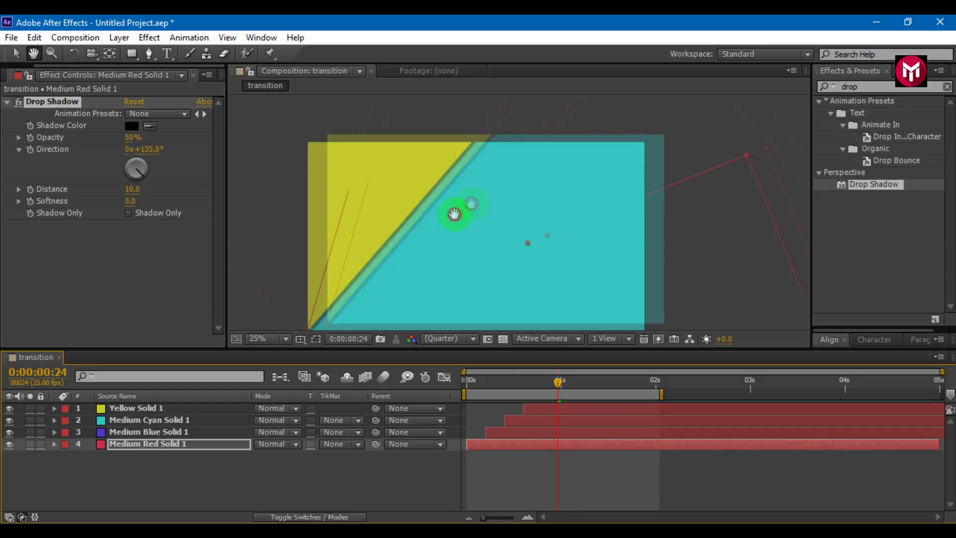
drag(454, 214, 481, 185)
key(space)
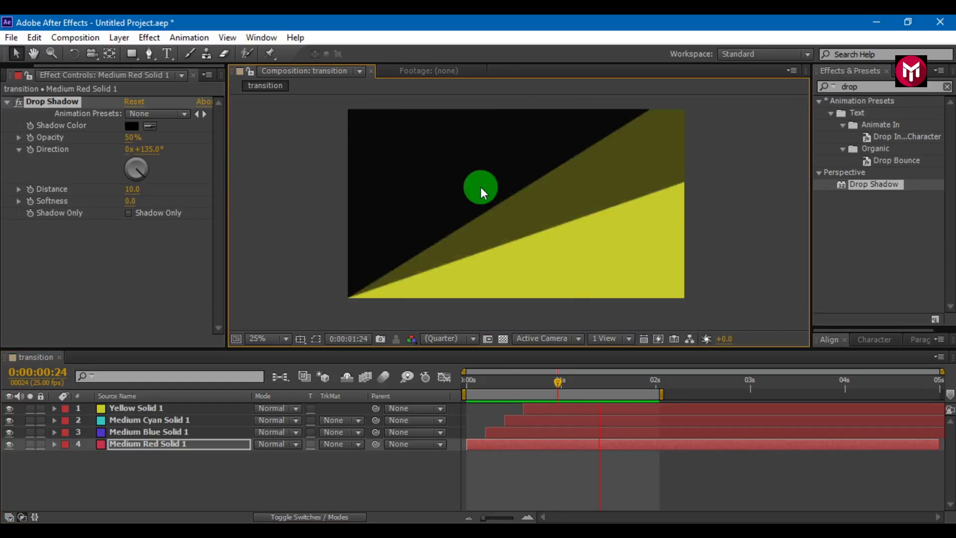
key(space)
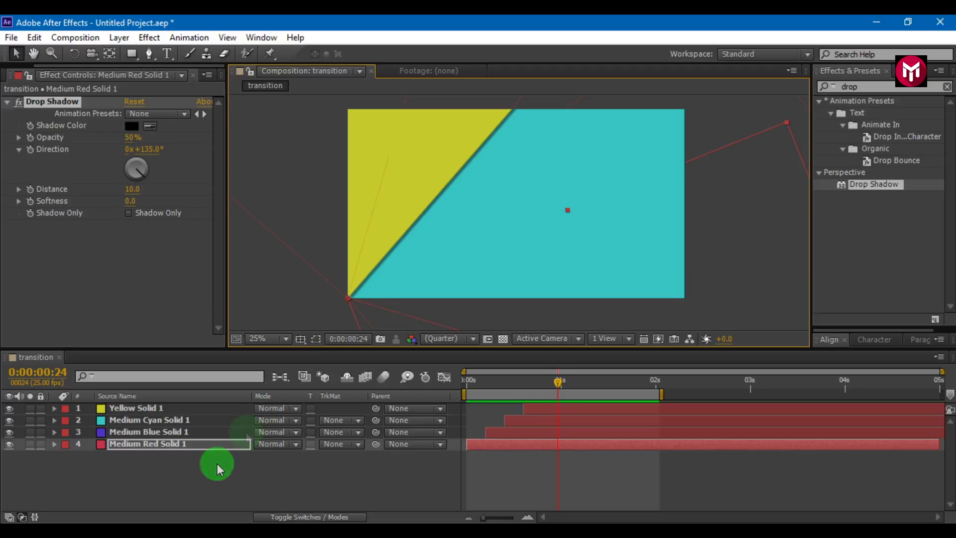
- Deselect the red solid and drag the meditation image in from the source folder
click(216, 463)
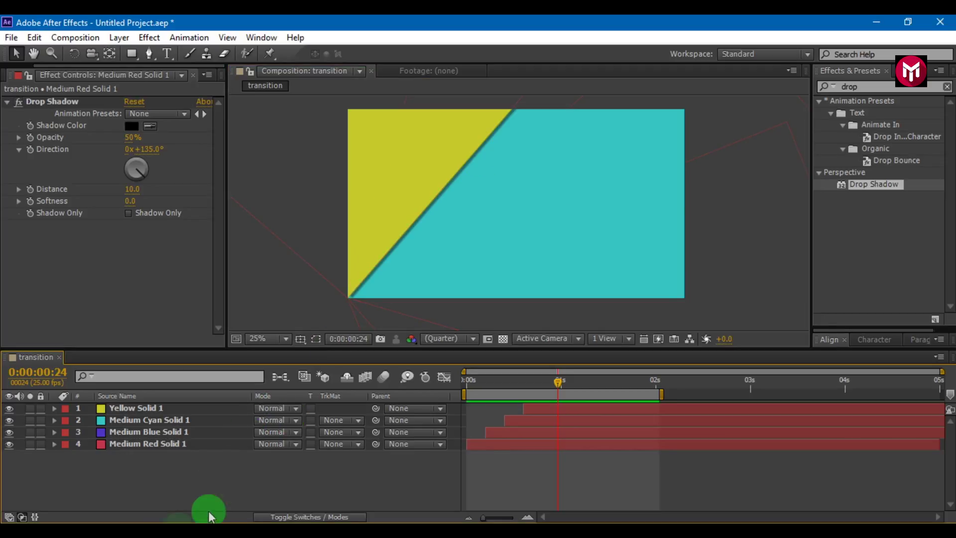
click(210, 531)
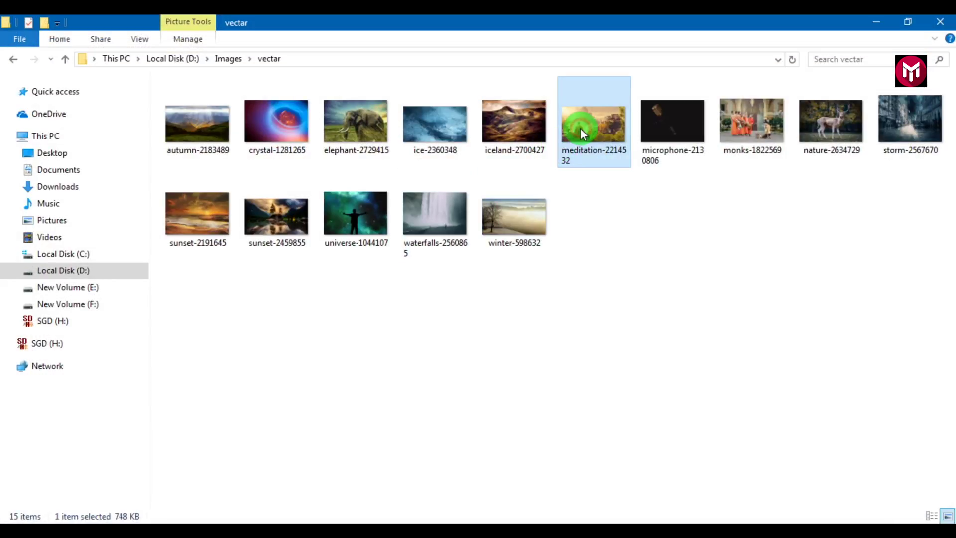
drag(581, 127, 85, 289)
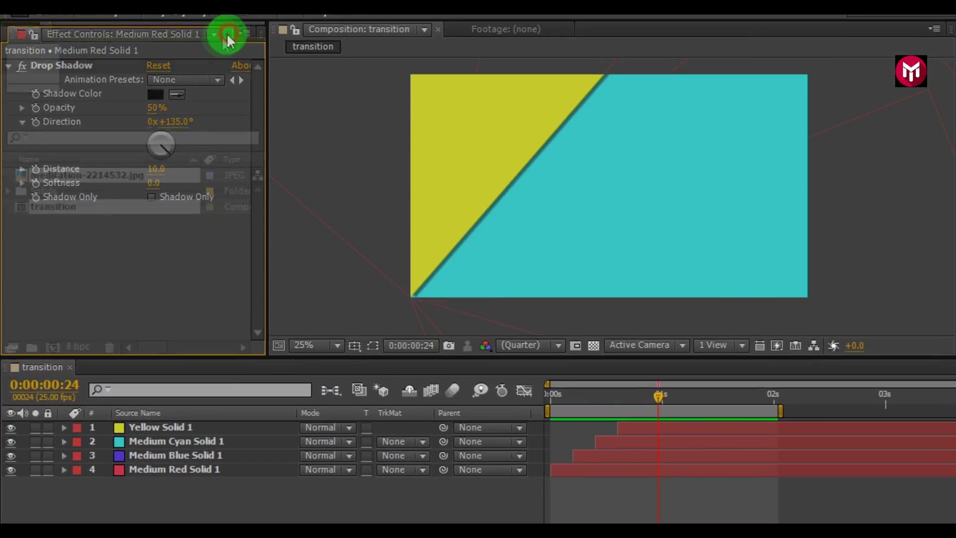
- Place meditation-2214532.jpg as layer 5 under the solids and check it at 1:24
click(213, 59)
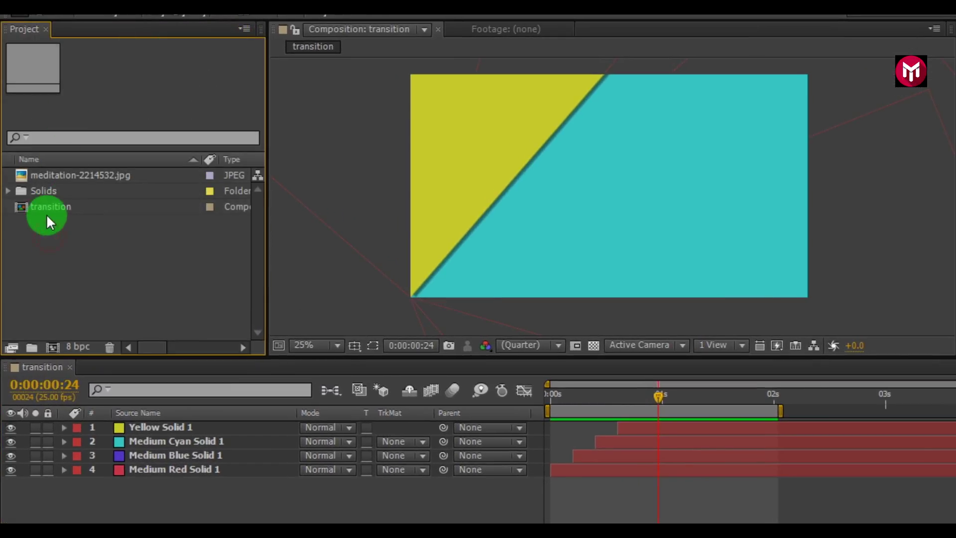
click(41, 180)
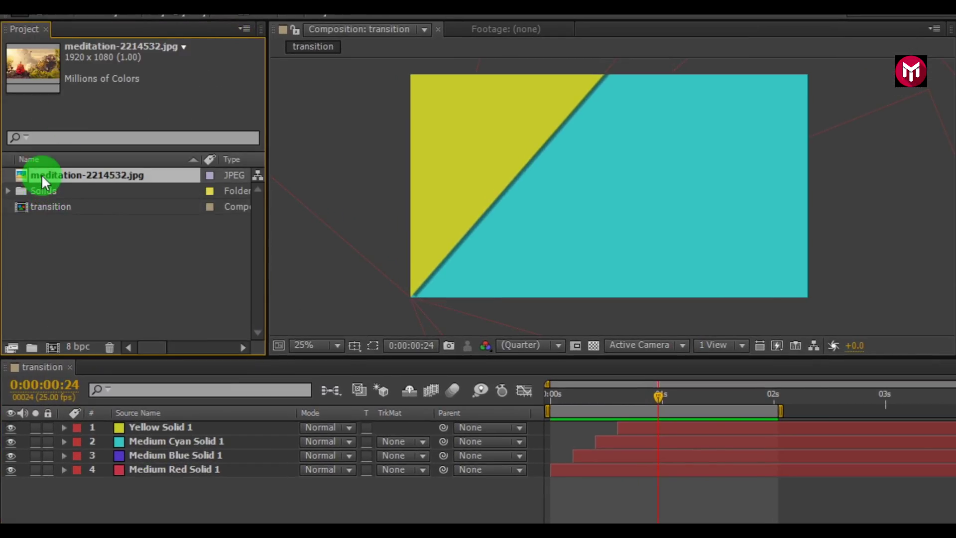
drag(41, 174, 145, 487)
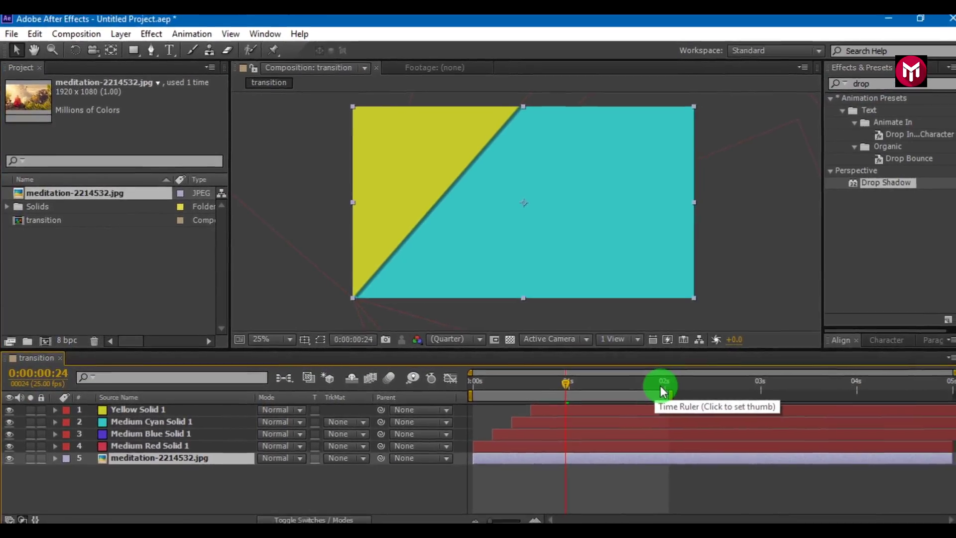
click(661, 387)
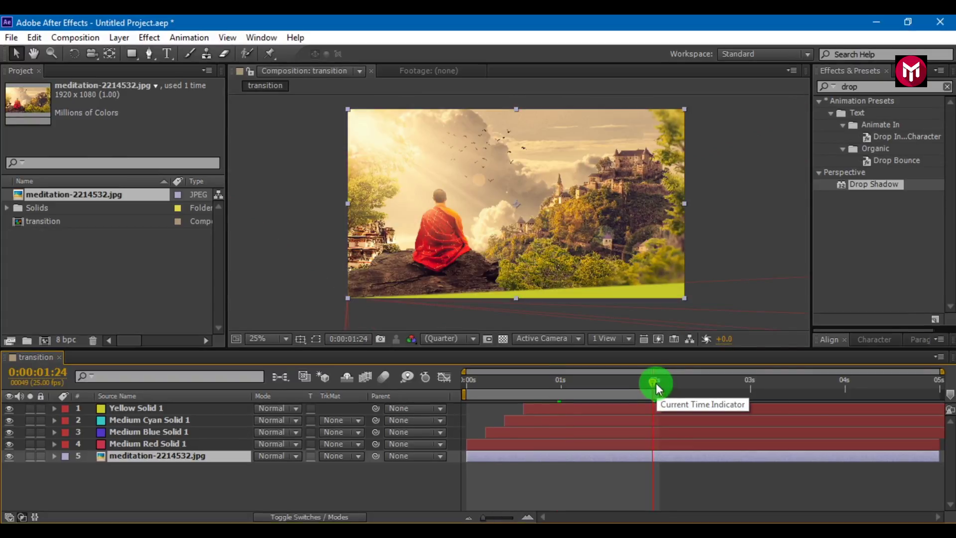
- Return to 0:00:00:00 and preview the solids sweeping away to reveal the image
click(468, 385)
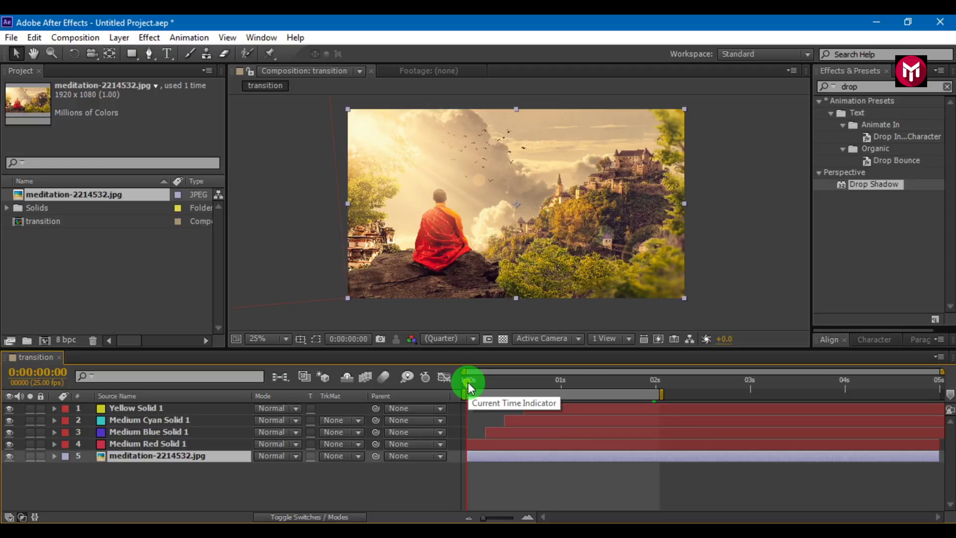
key(space)
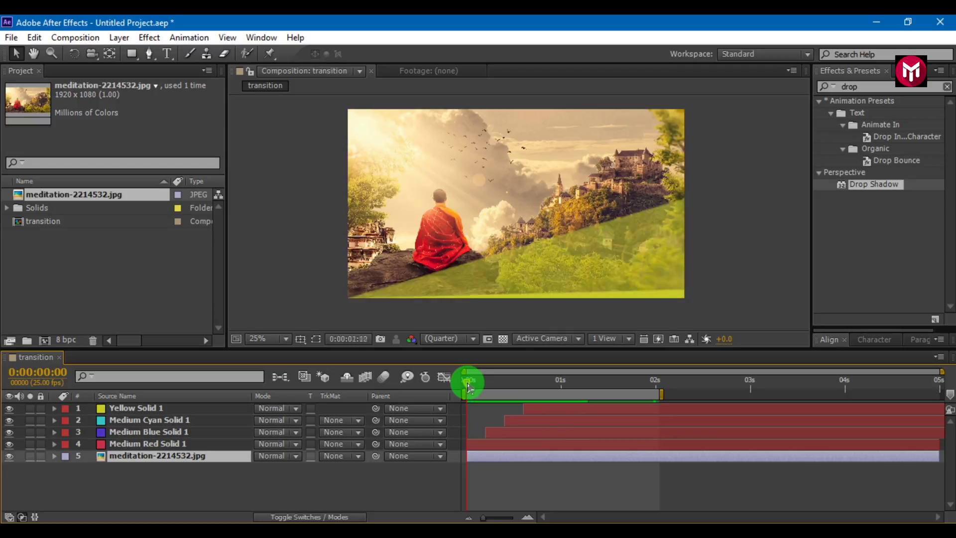